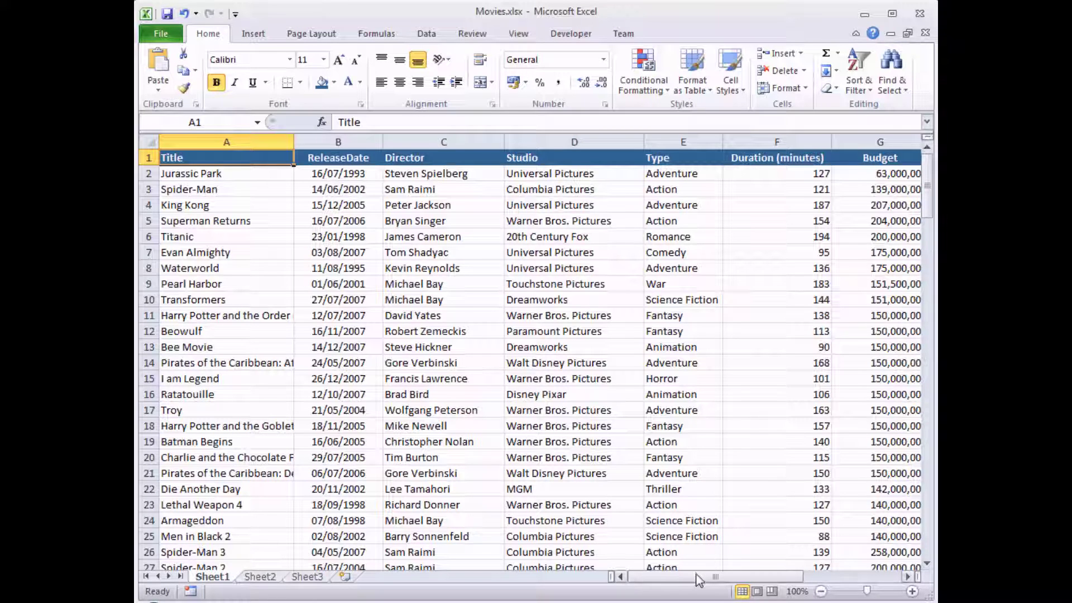
# Step: Scroll the sheet right until column I, OscarNominations, is visible
pyautogui.moveTo(660, 581); pyautogui.dragTo(735, 581)
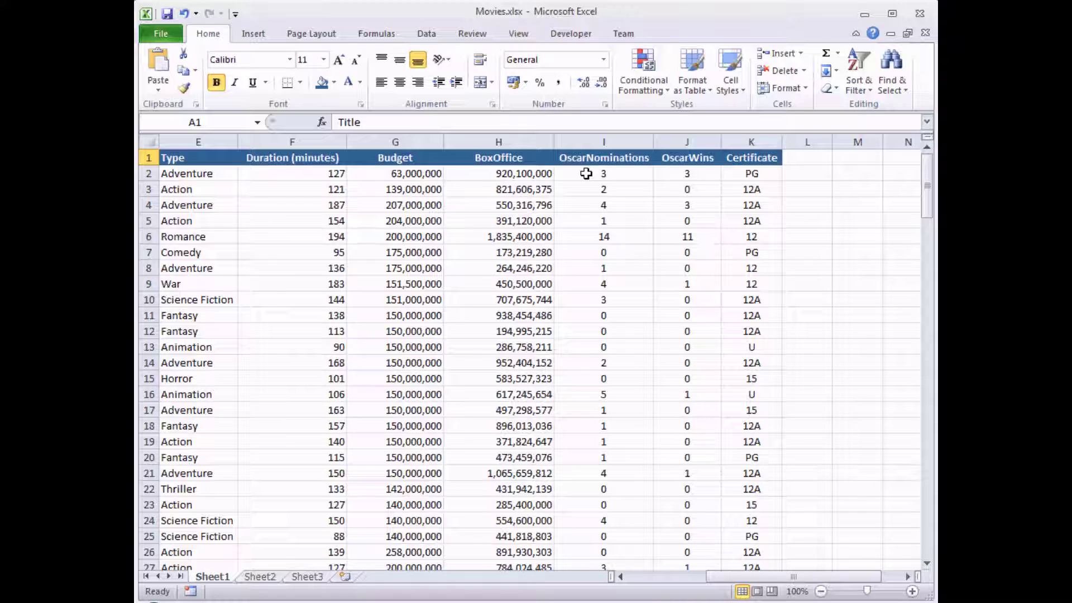
# Step: Select the OscarNominations cells I2 through I23
pyautogui.click(586, 173)
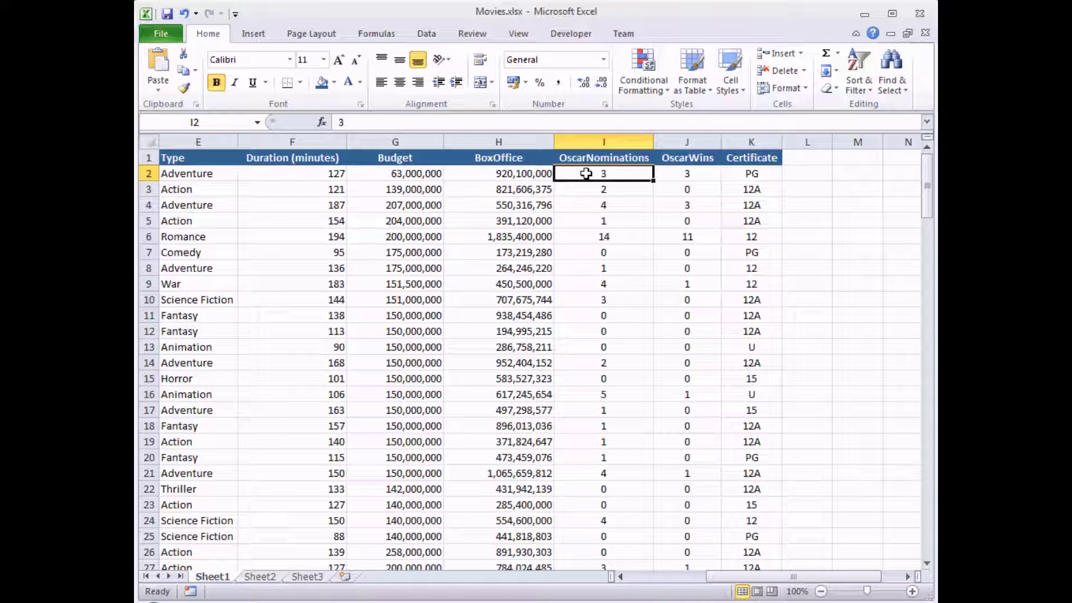
pyautogui.moveTo(586, 174); pyautogui.dragTo(579, 502)
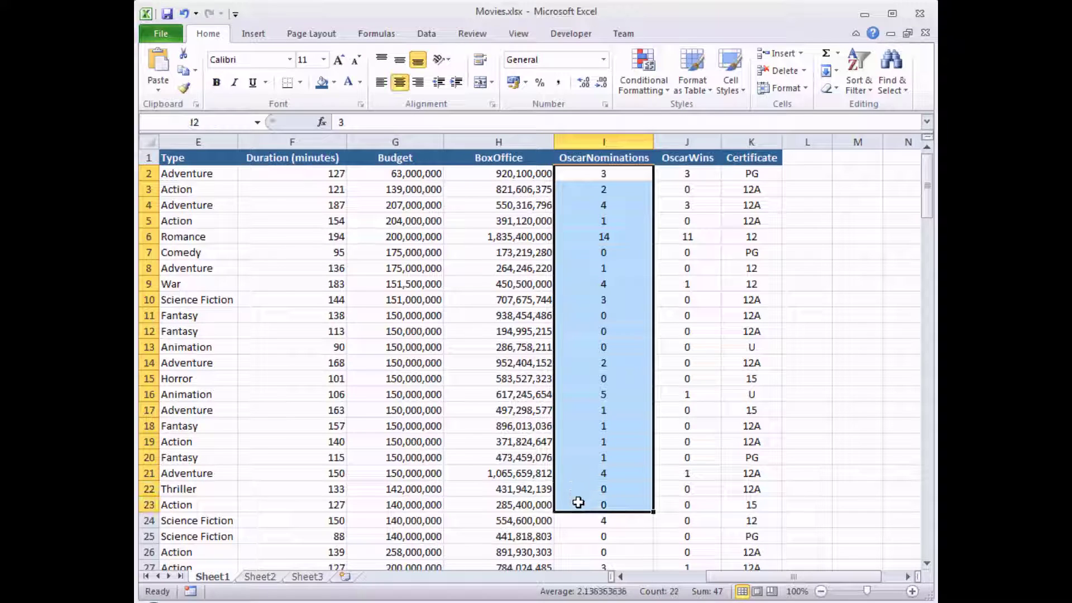
# Step: Extend the selection to the full OscarNominations range I2:I161
pyautogui.click(583, 174)
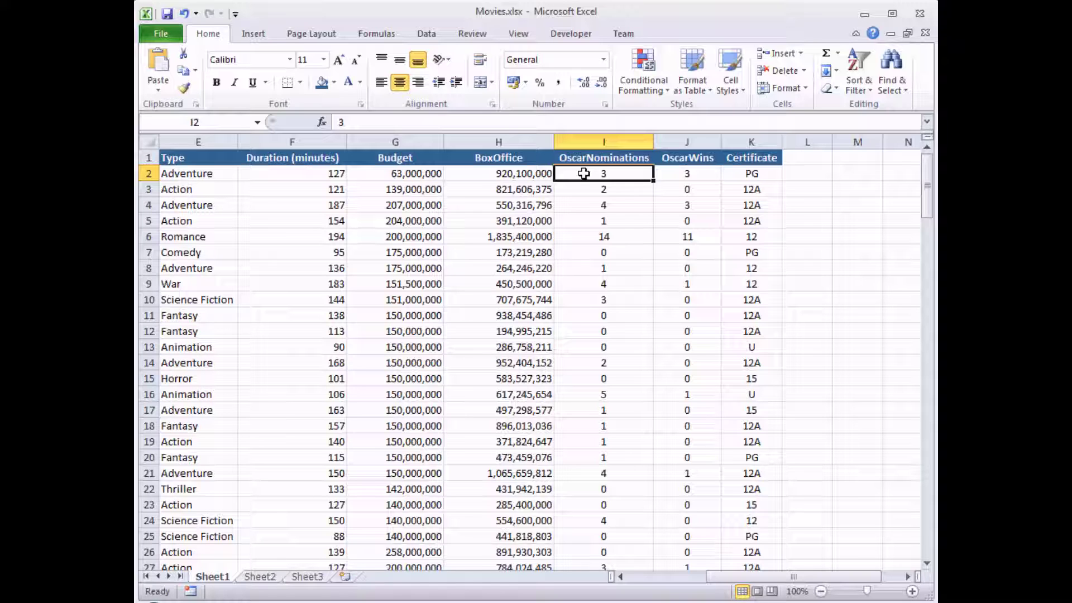
pyautogui.hotkey('ctrl', 'shift', 'Down')
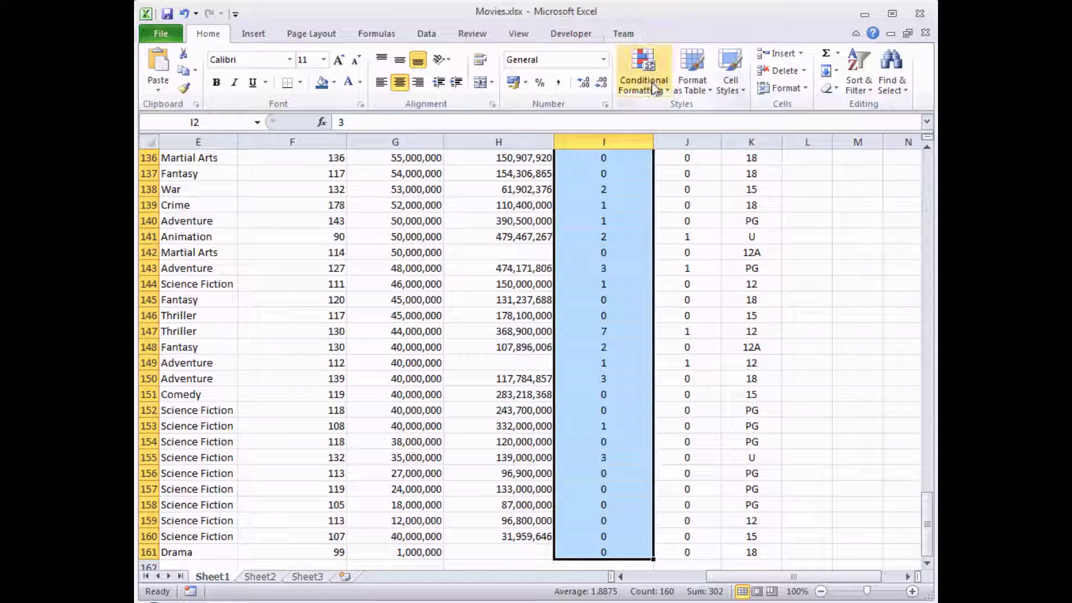
# Step: Bring up the Highlight Cells Rules options under Conditional Formatting
pyautogui.click(669, 95)
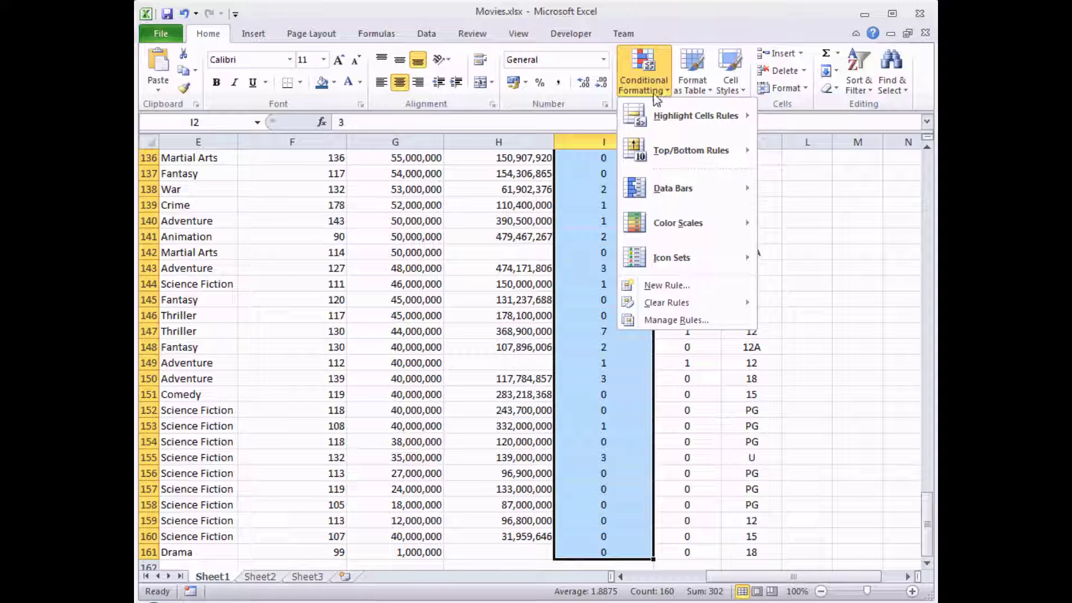
pyautogui.moveTo(695, 116)
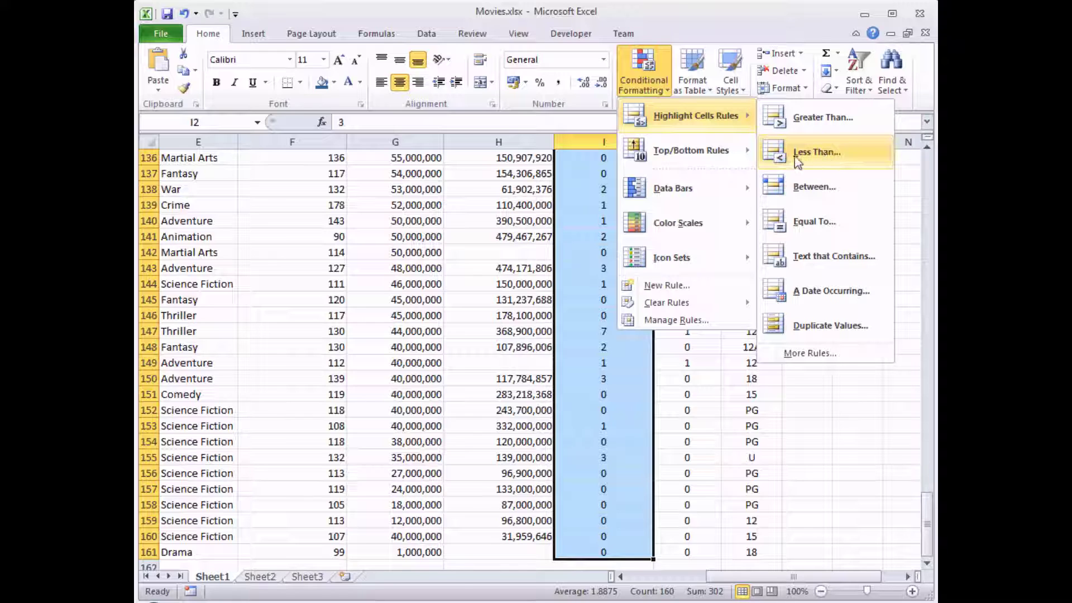
# Step: Draft a new rule for cell values less than or equal to 2
pyautogui.click(798, 357)
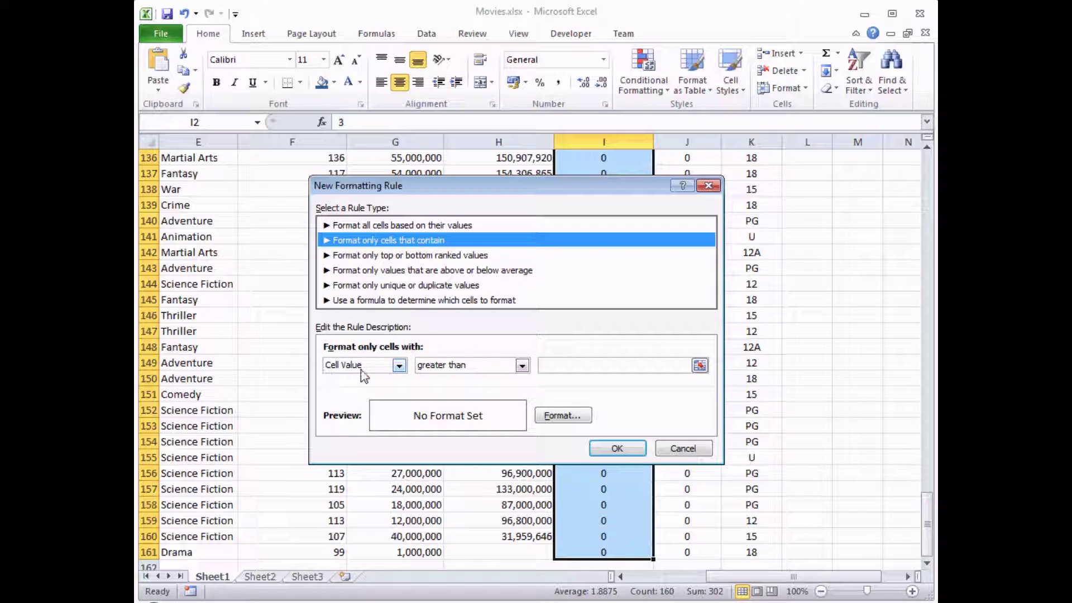
pyautogui.click(522, 367)
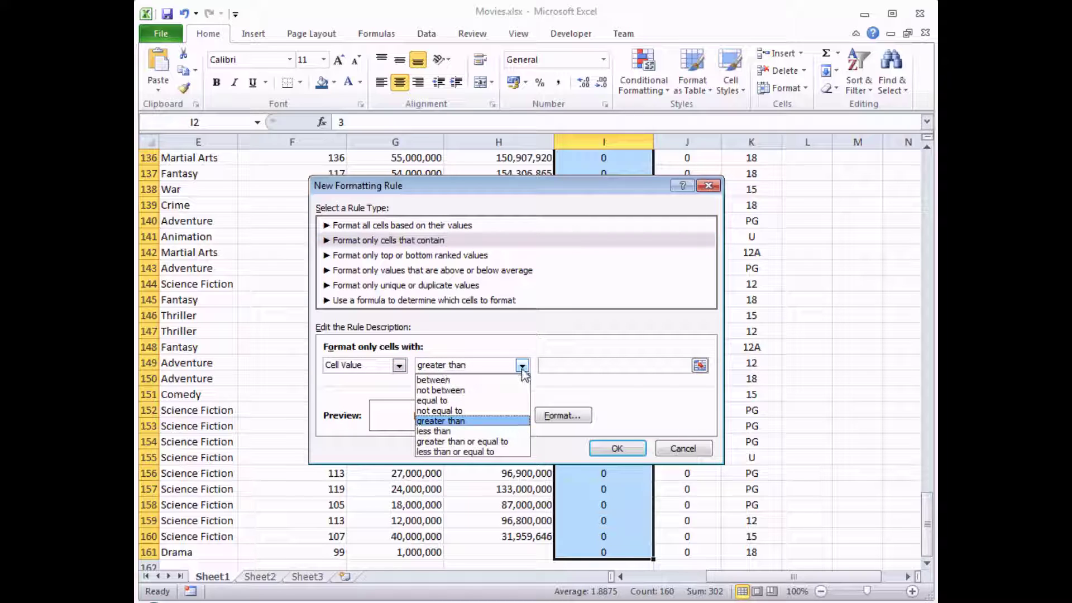
pyautogui.click(437, 453)
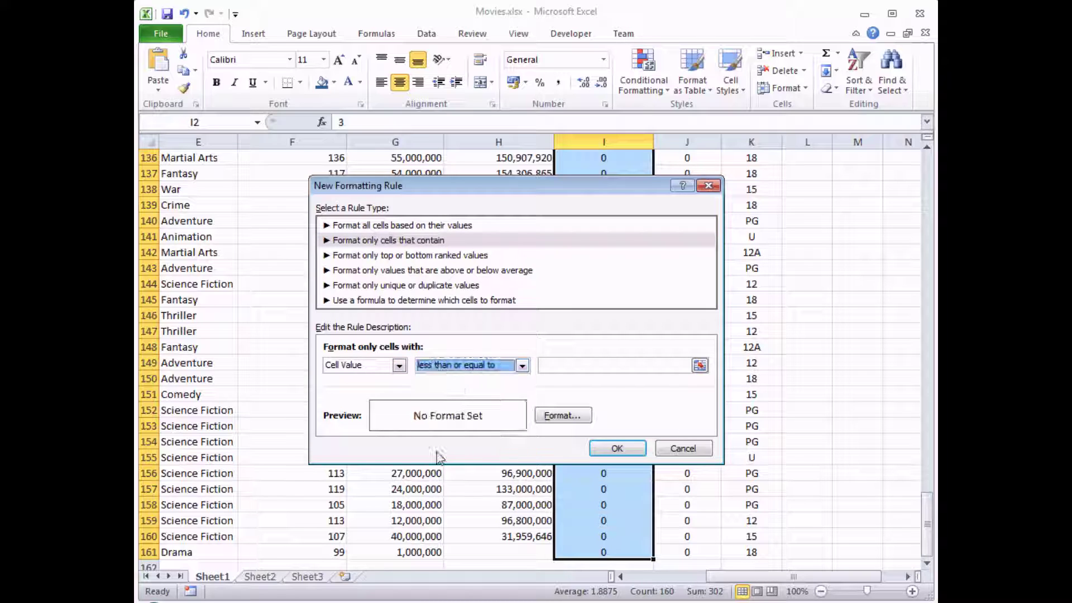
pyautogui.click(564, 365)
pyautogui.write('2')
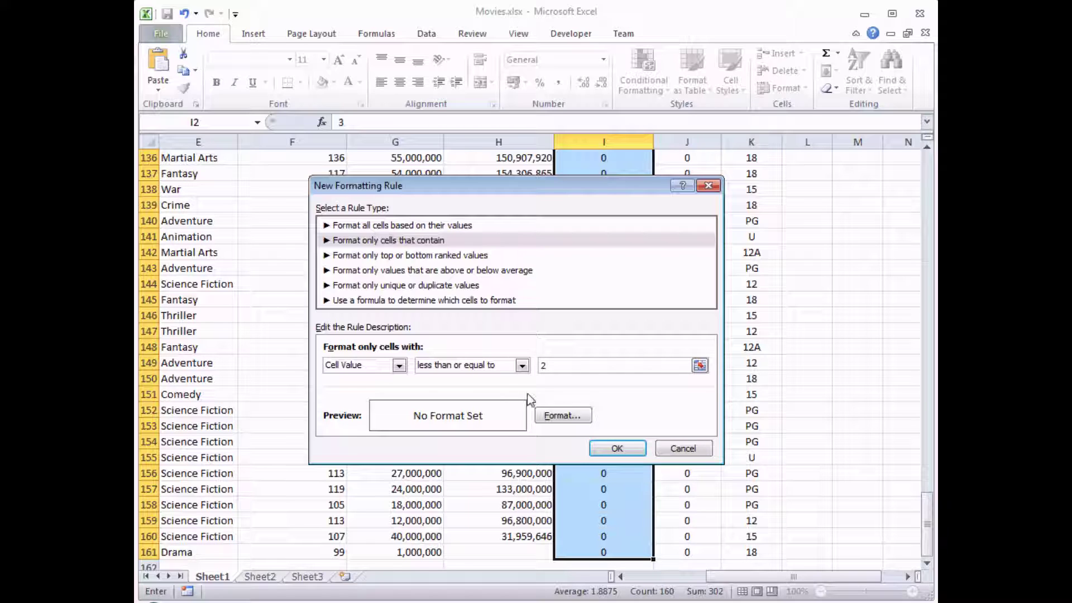
# Step: Give the ≤2 rule a dark red font colour and a light red fill
pyautogui.click(559, 416)
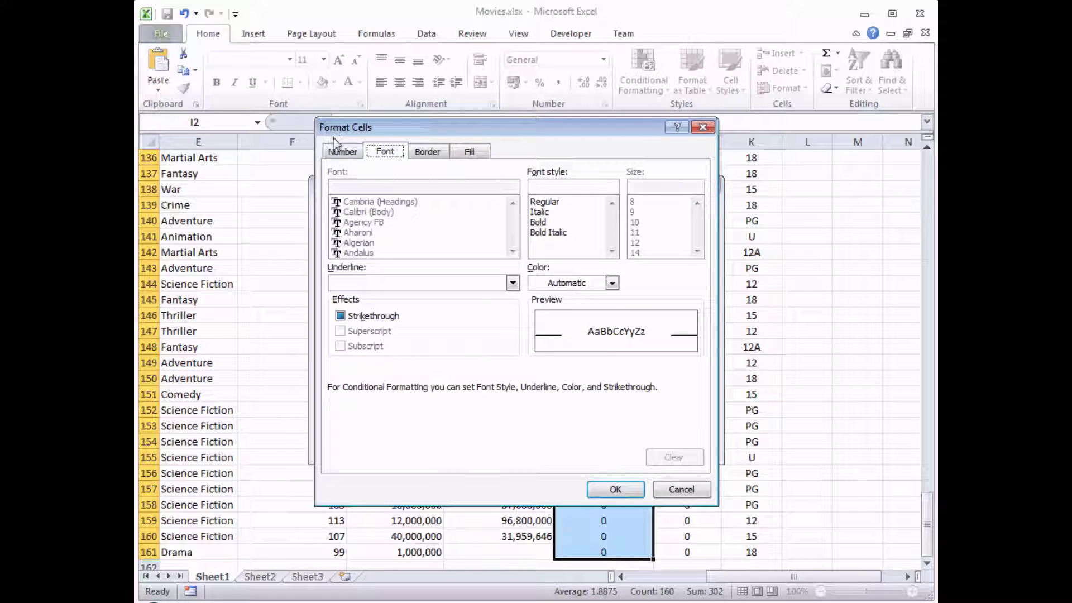
pyautogui.click(341, 154)
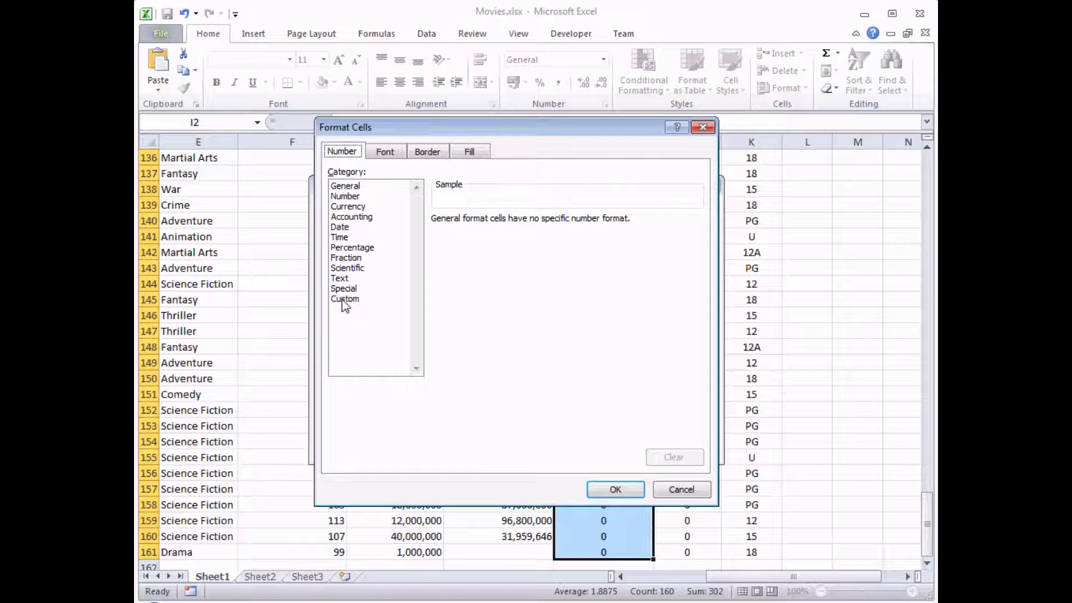
pyautogui.click(385, 153)
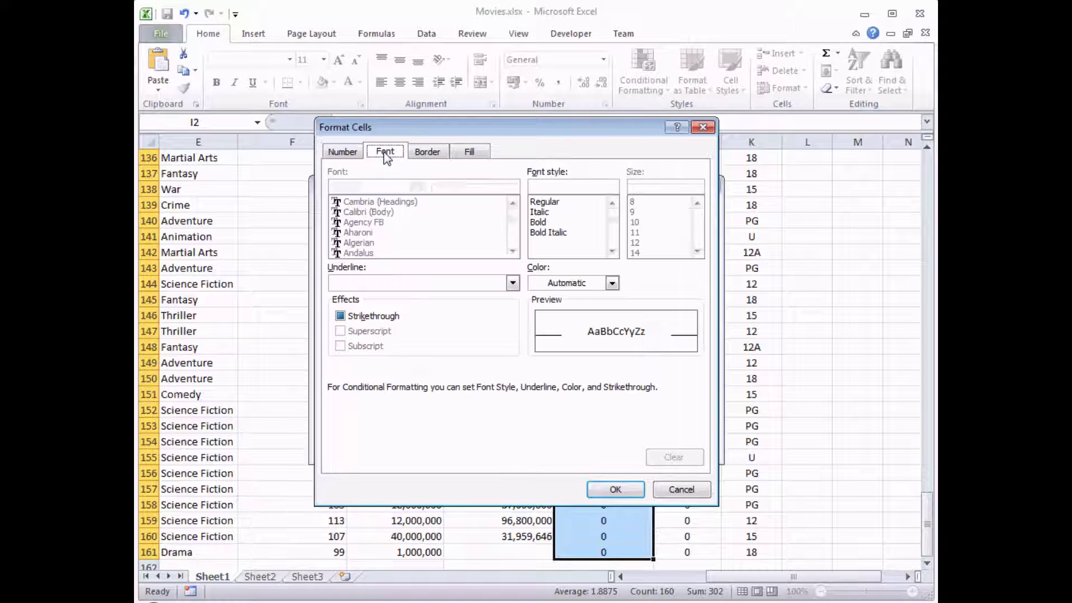
pyautogui.click(612, 283)
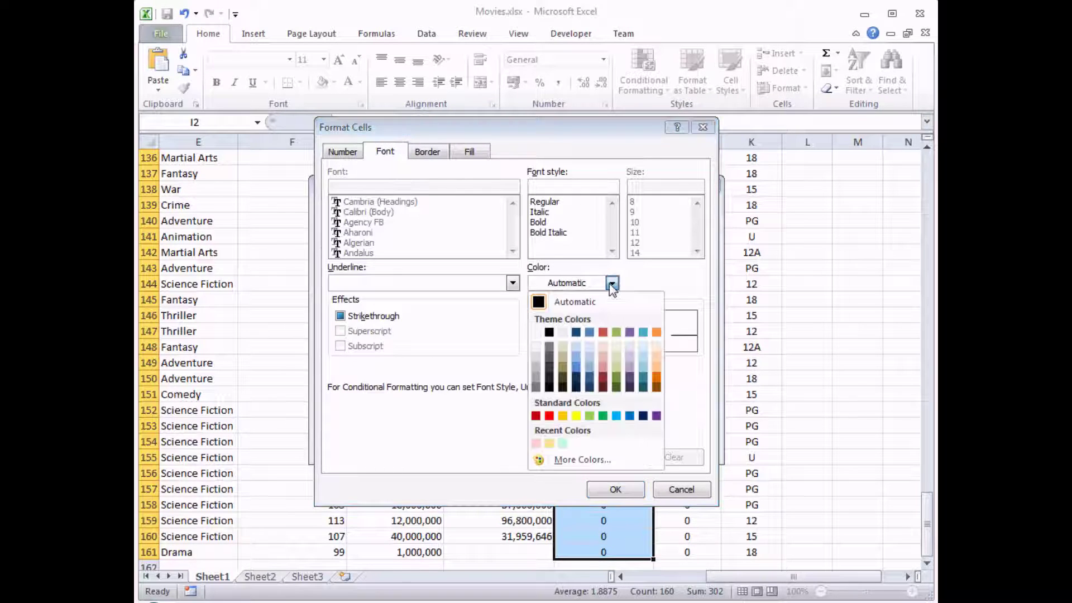
pyautogui.click(603, 383)
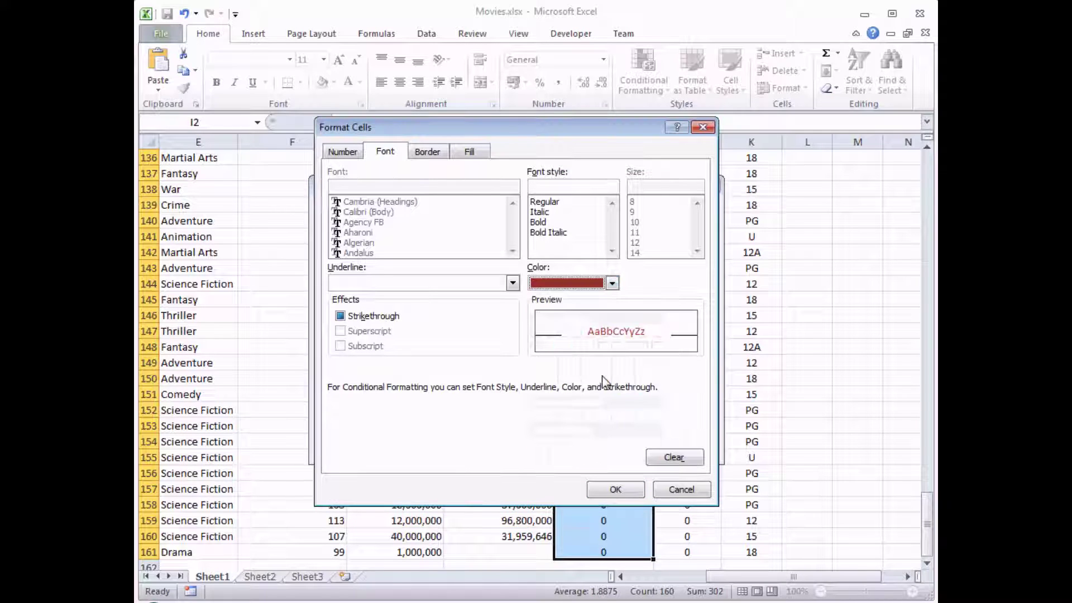
pyautogui.click(427, 152)
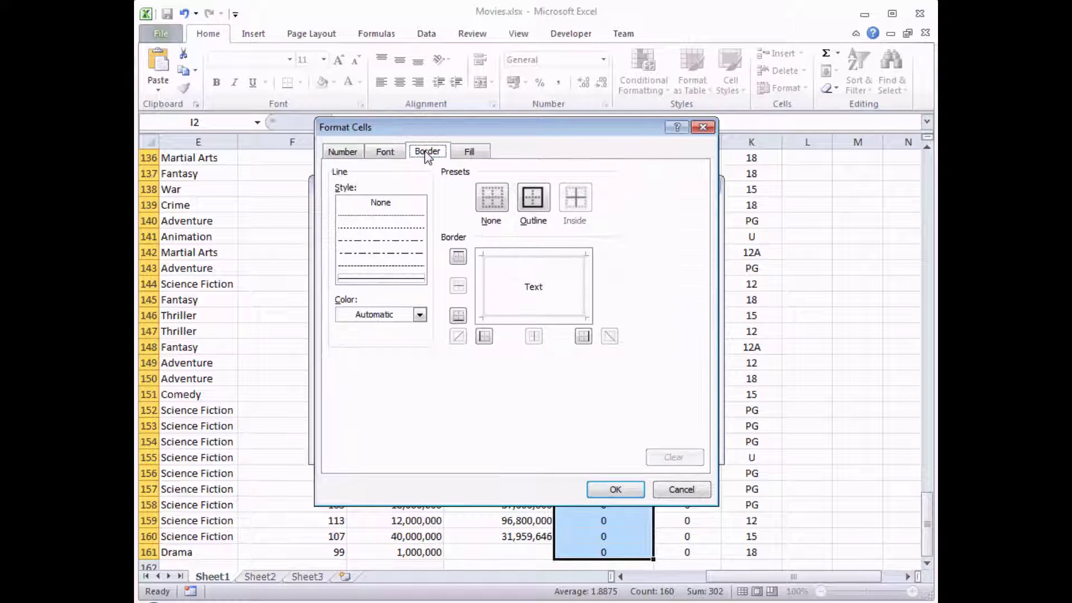
pyautogui.click(471, 154)
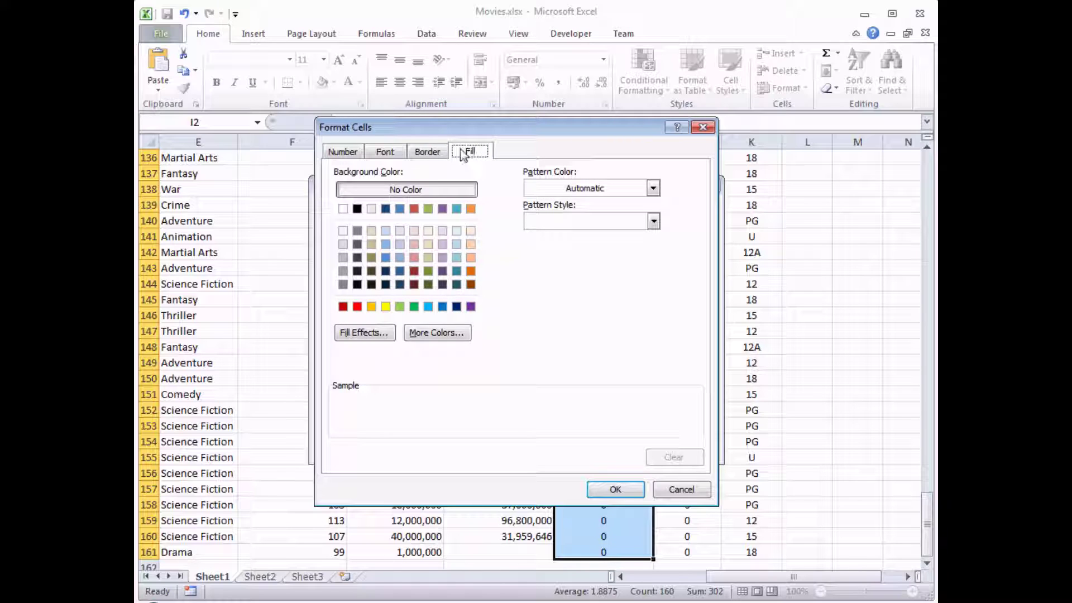
pyautogui.click(414, 245)
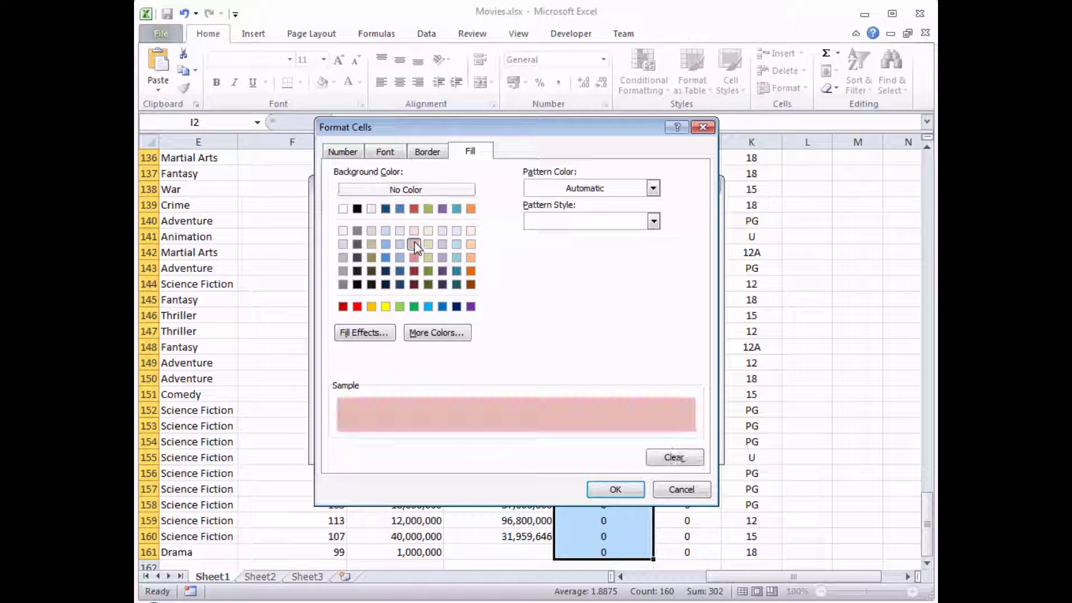
pyautogui.click(614, 490)
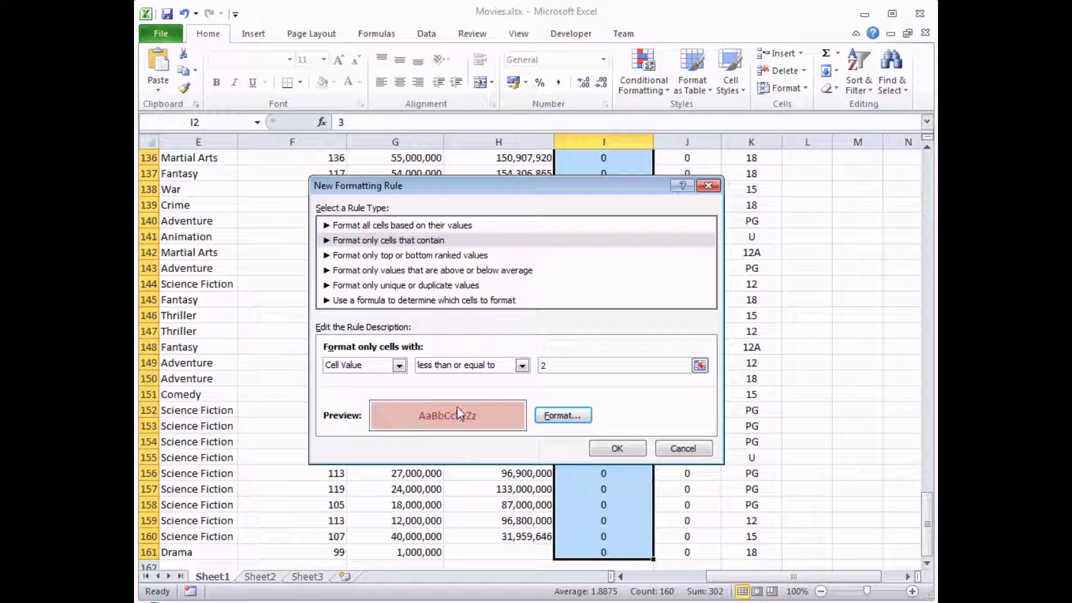
# Step: Apply the ≤2 rule and deselect the column to view the red highlighting
pyautogui.click(615, 447)
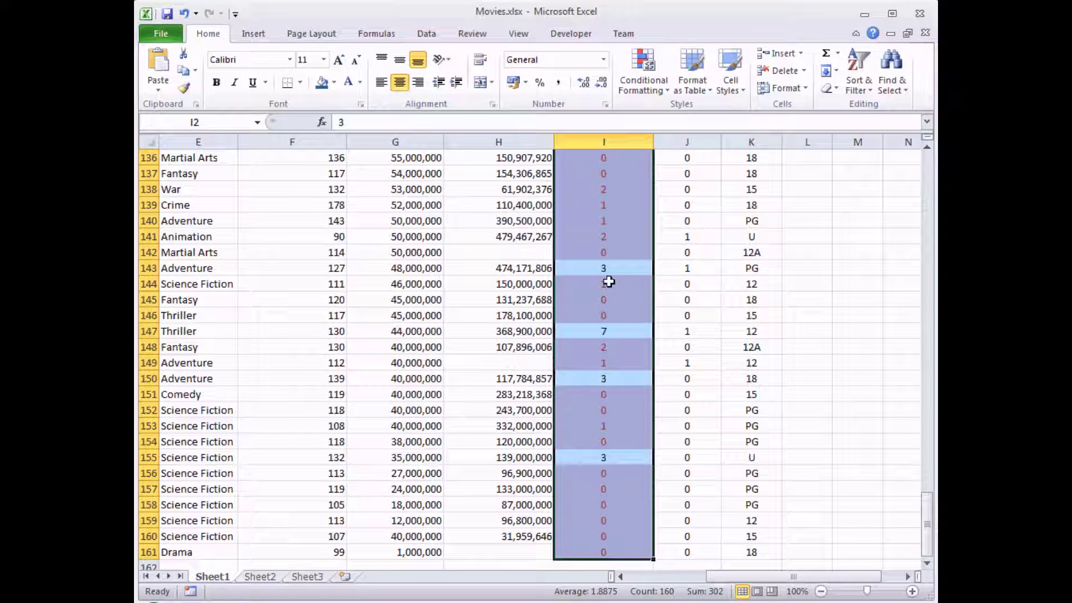
pyautogui.moveTo(929, 539); pyautogui.dragTo(926, 188)
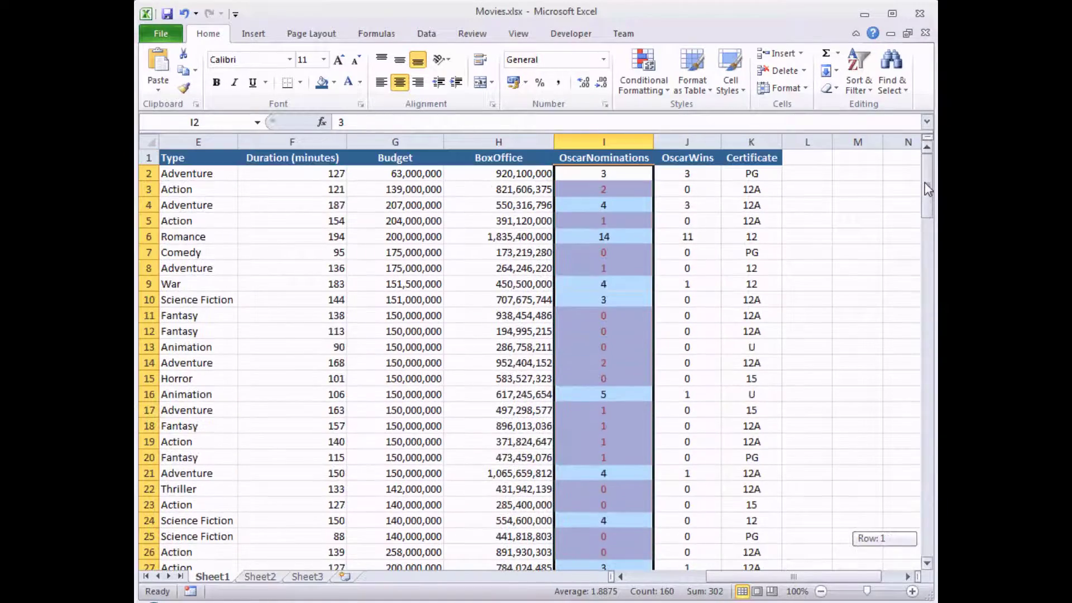
pyautogui.click(670, 177)
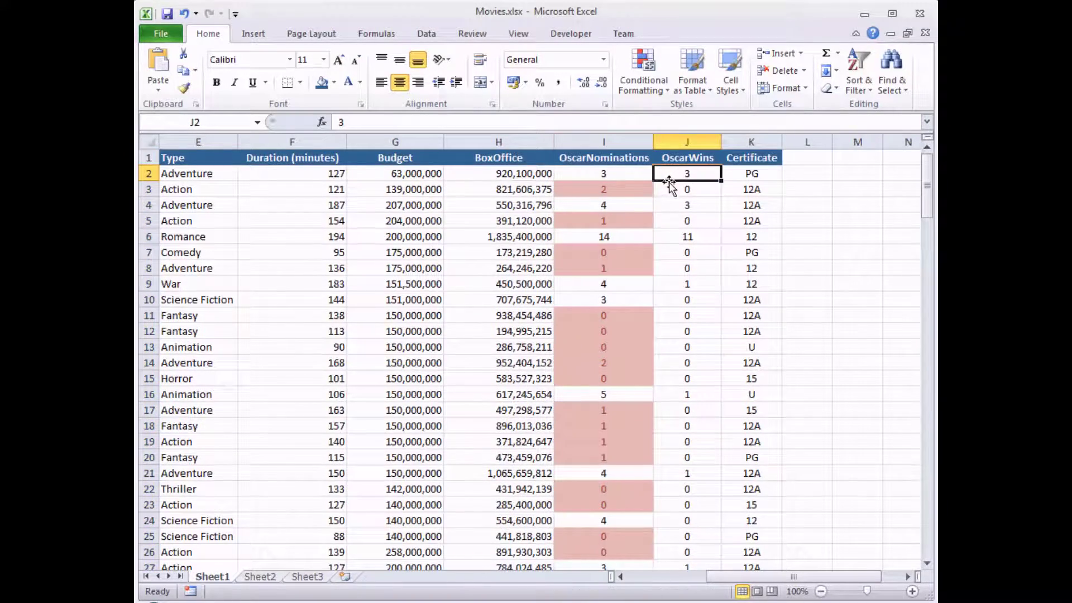
# Step: Reselect I2:I161 and start a Between highlight rule
pyautogui.click(628, 174)
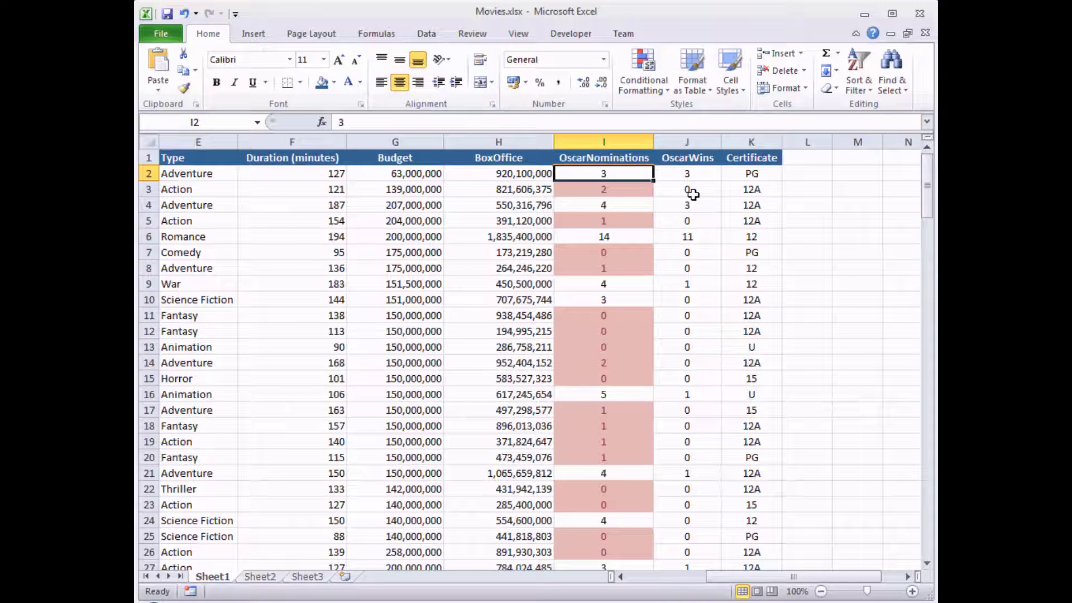
pyautogui.hotkey('ctrl', 'shift', 'Down')
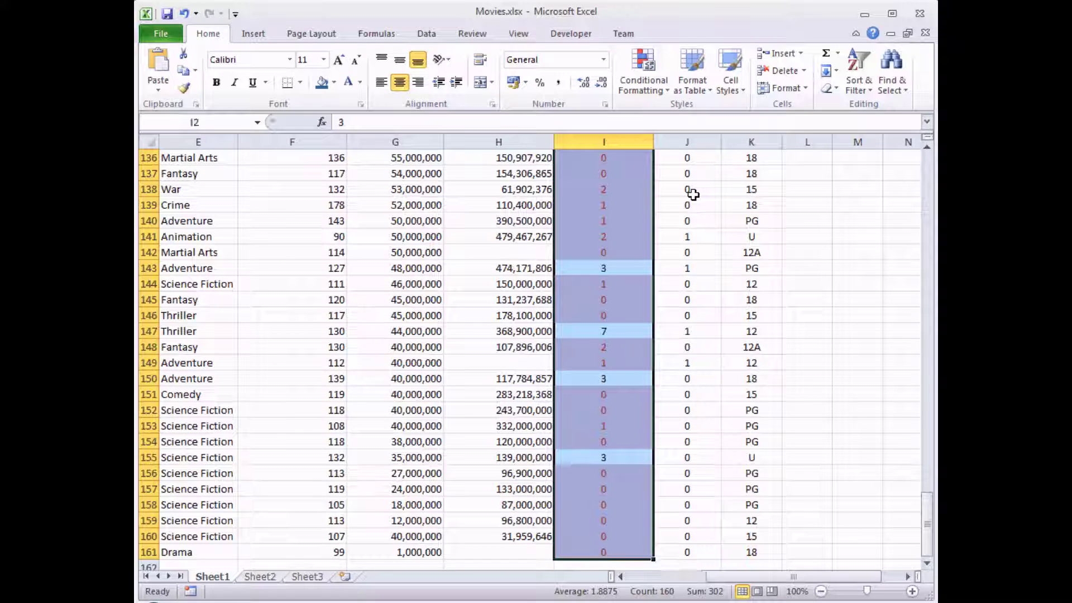
pyautogui.click(665, 93)
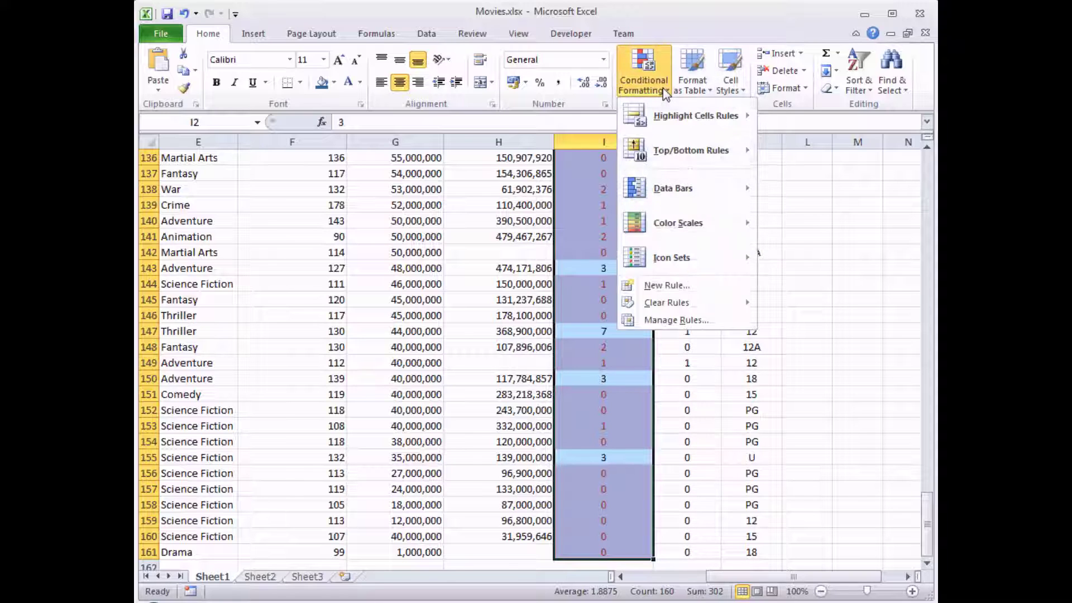
pyautogui.moveTo(665, 117)
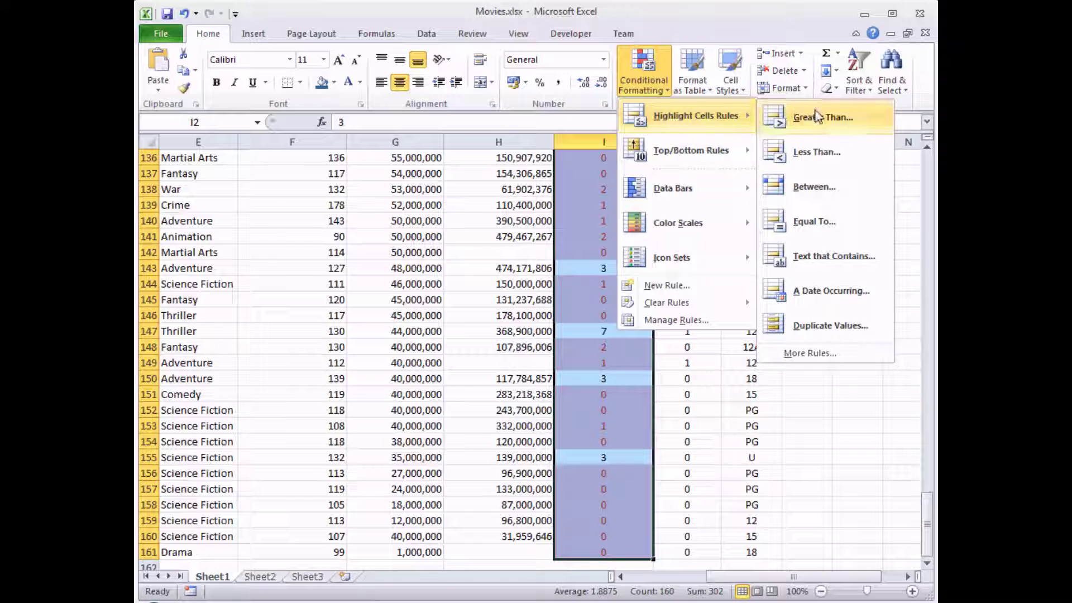
pyautogui.click(815, 188)
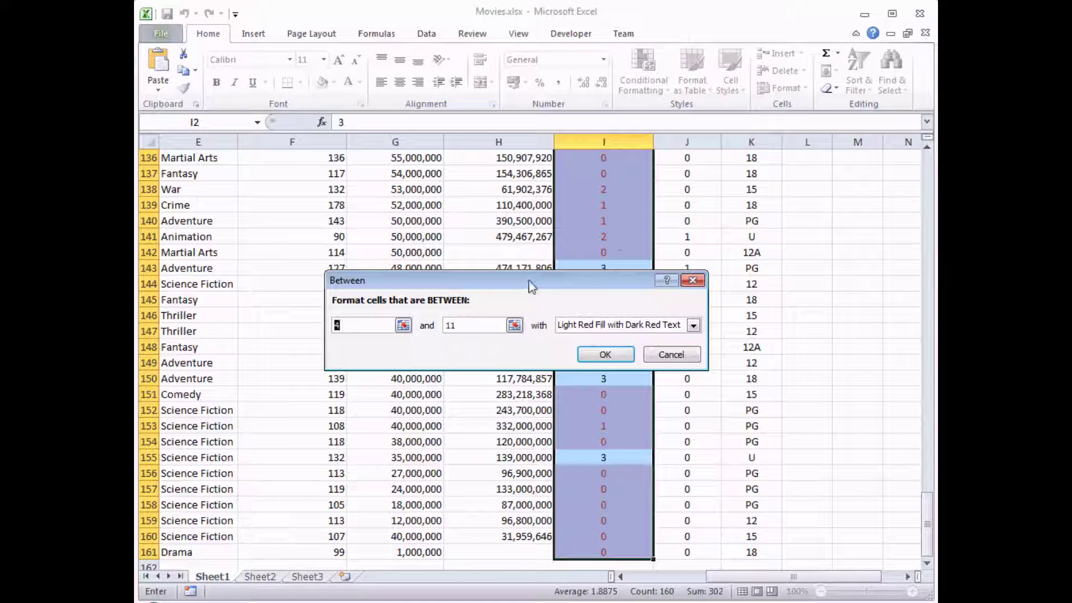
# Step: Set the Between rule to 3 and 10 with Yellow Fill with Dark Yellow Text
pyautogui.moveTo(528, 280); pyautogui.dragTo(475, 216)
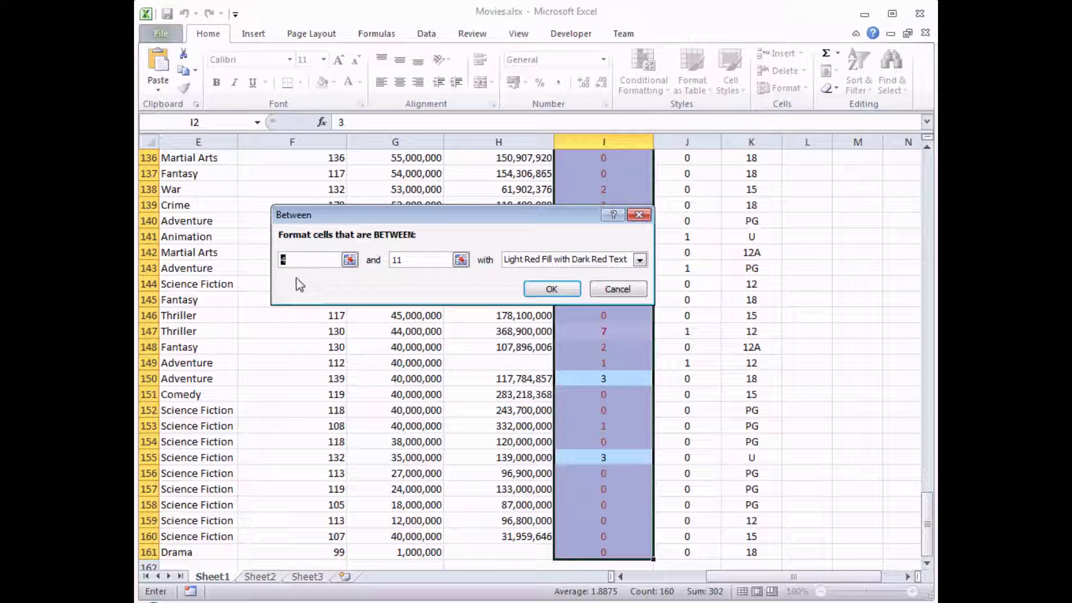
pyautogui.write('3')
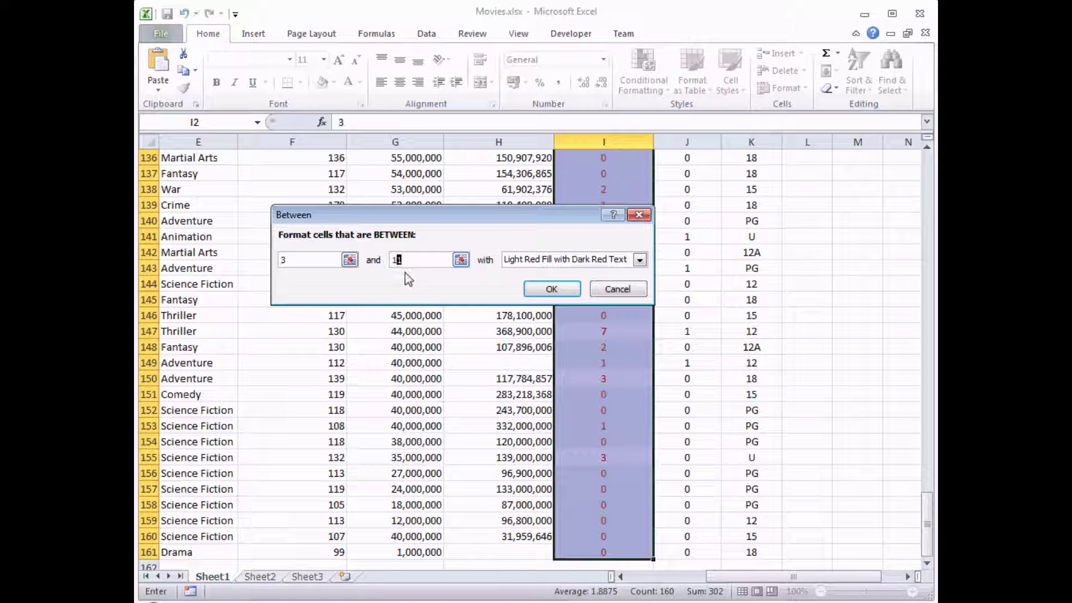
pyautogui.write('0')
pyautogui.moveTo(425, 219); pyautogui.dragTo(417, 258)
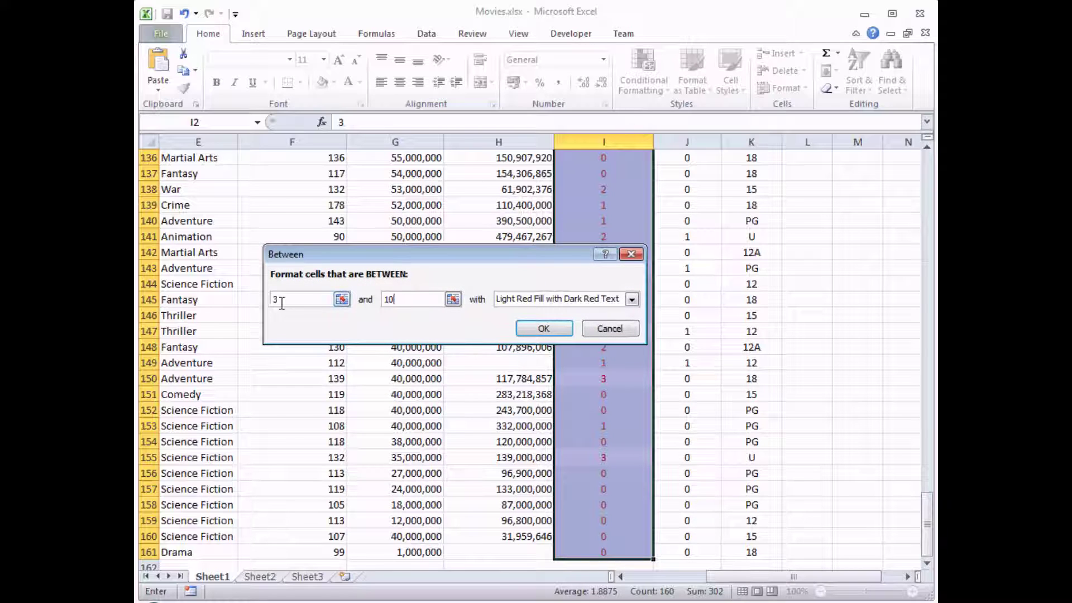
pyautogui.click(392, 298)
pyautogui.click(632, 301)
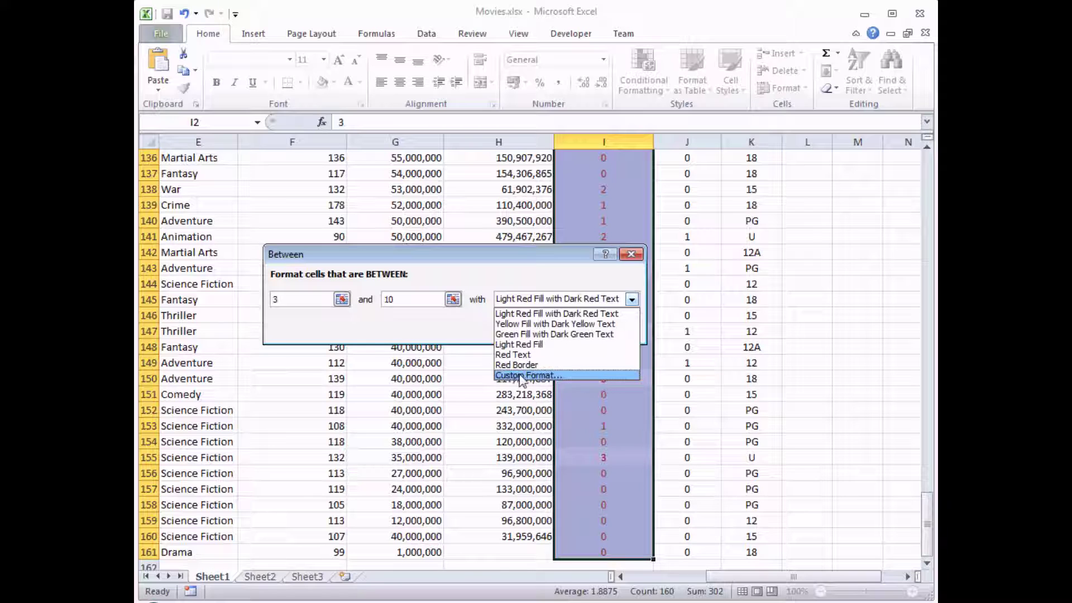
pyautogui.click(511, 326)
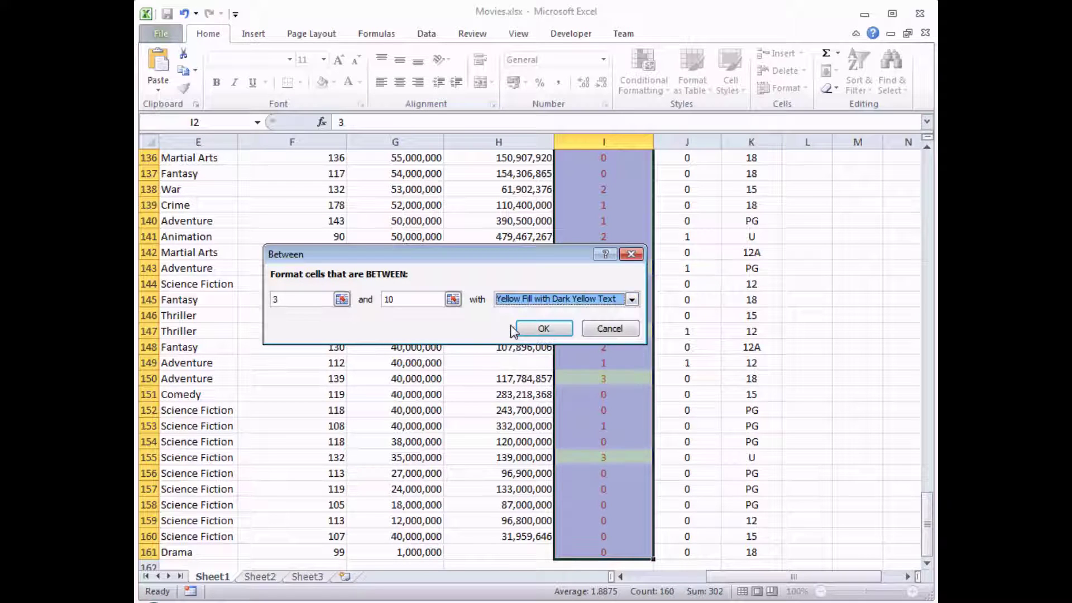
pyautogui.click(544, 330)
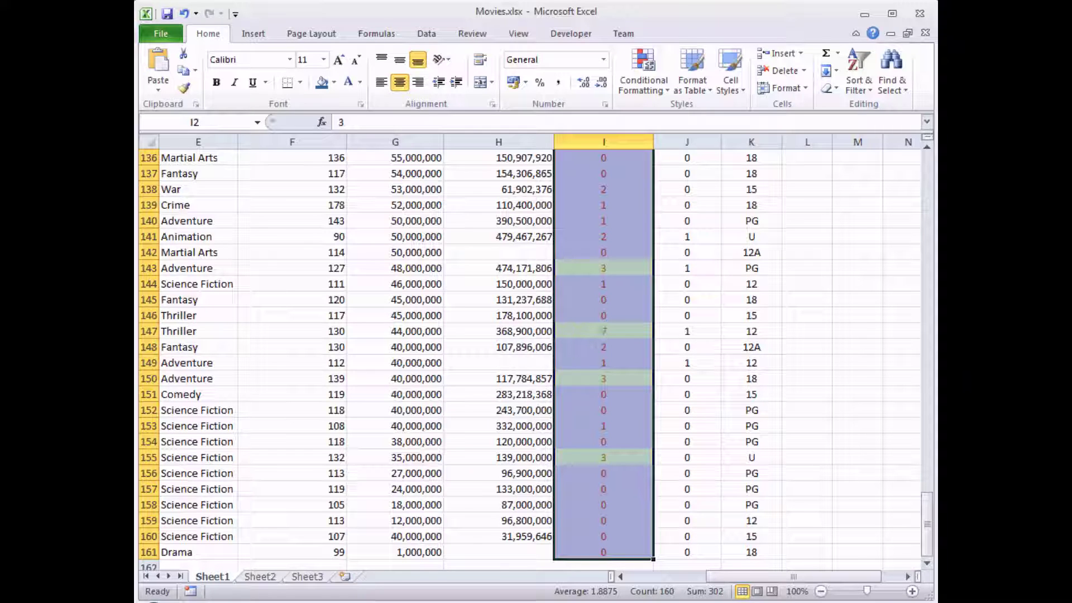
# Step: Add a Greater Than 10 rule using Green Fill with Dark Green Text
pyautogui.click(654, 94)
pyautogui.moveTo(657, 122)
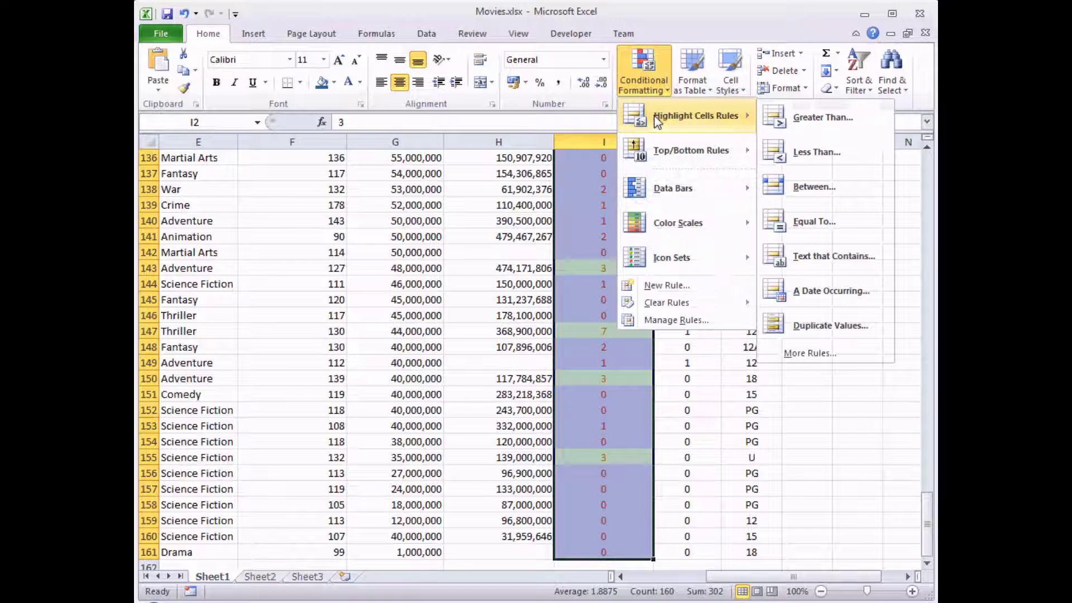
pyautogui.click(814, 124)
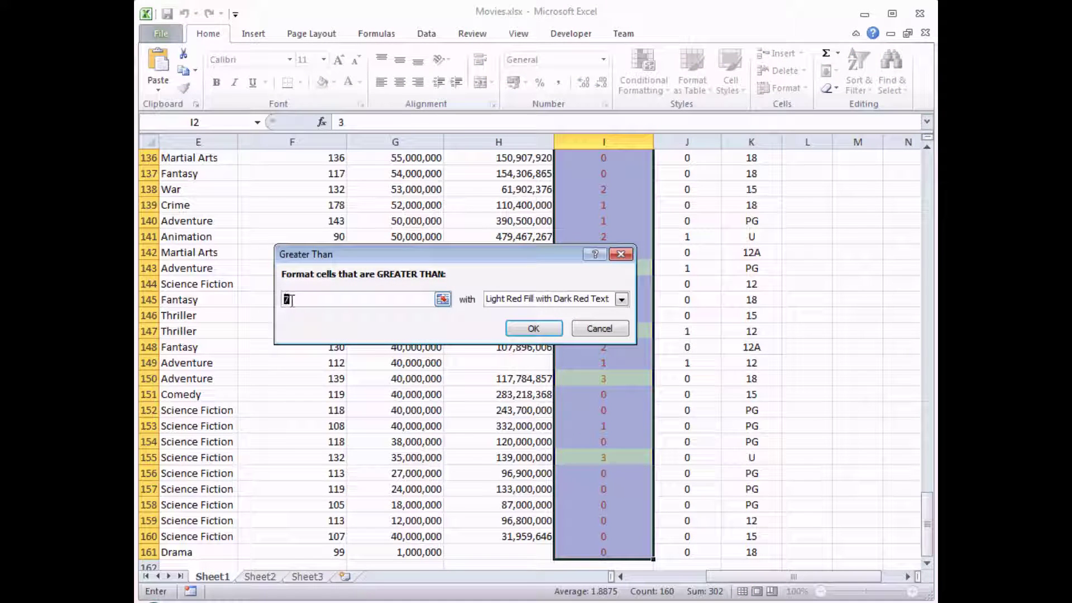
pyautogui.write('1')
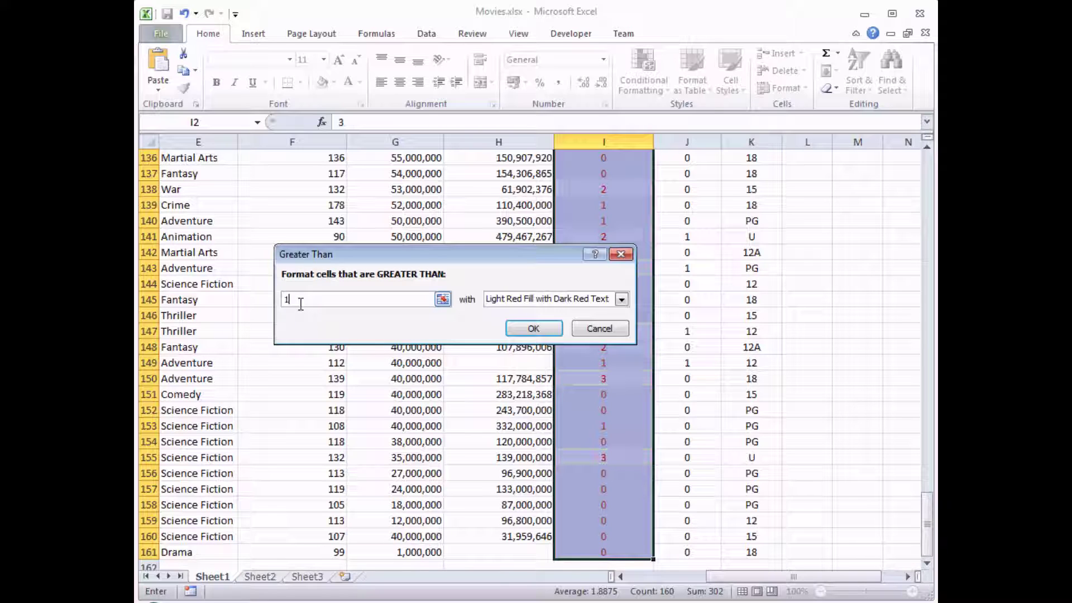
pyautogui.write('0')
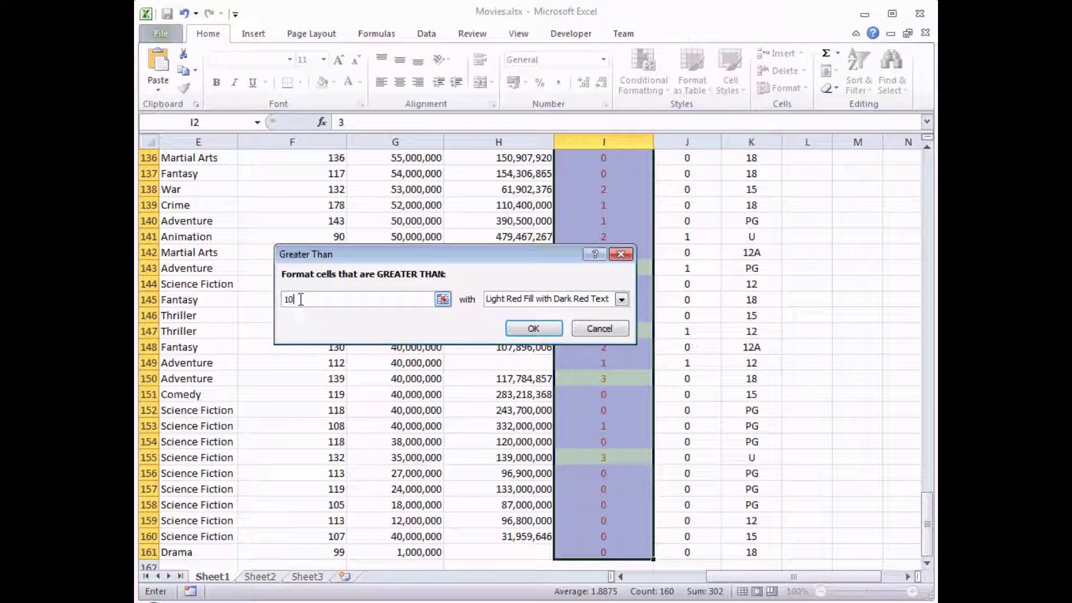
pyautogui.click(621, 299)
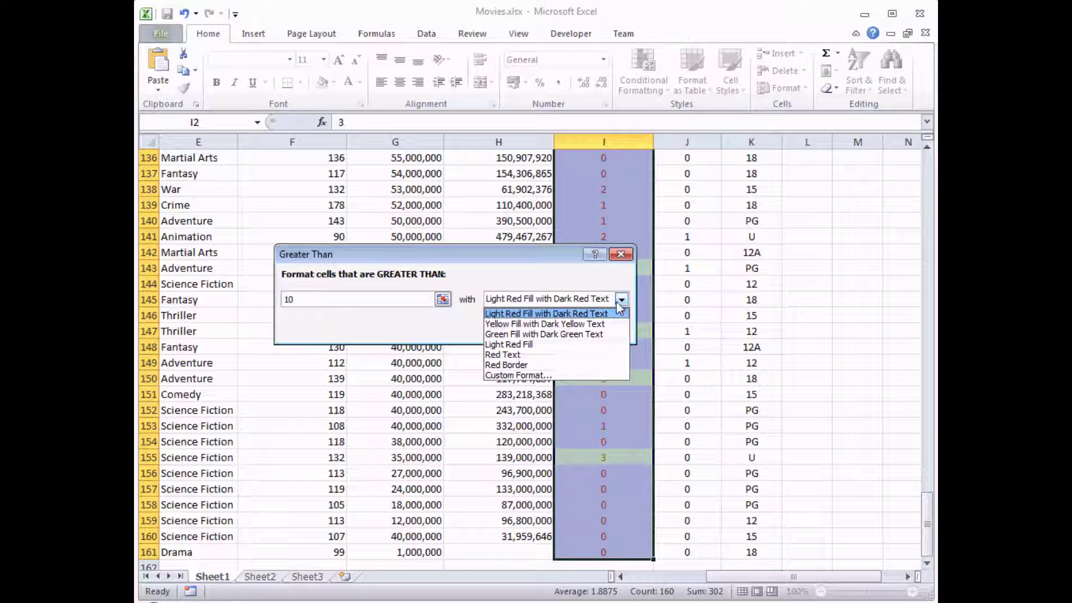
pyautogui.click(576, 335)
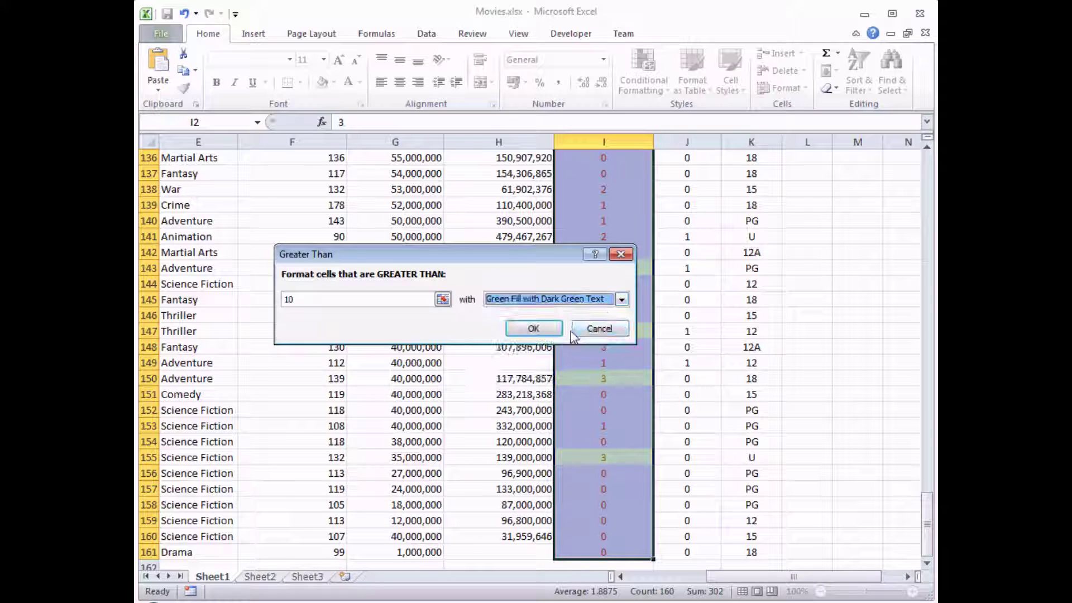
pyautogui.click(533, 329)
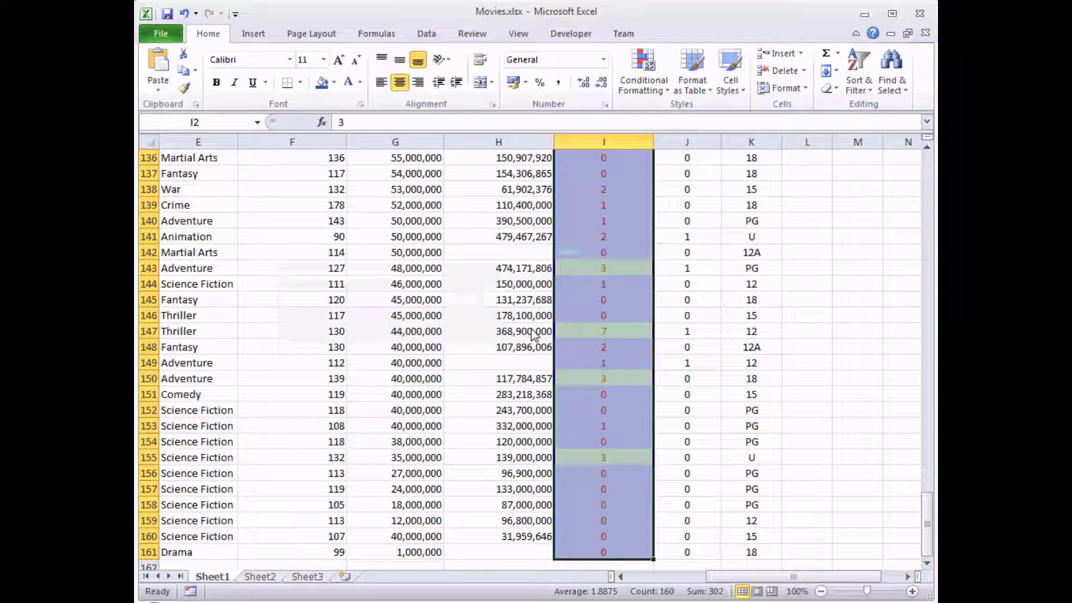
# Step: Return to row 1, deselect the column, and check the fills of I3, I2, I10, I9 and I6
pyautogui.moveTo(928, 536); pyautogui.dragTo(922, 167)
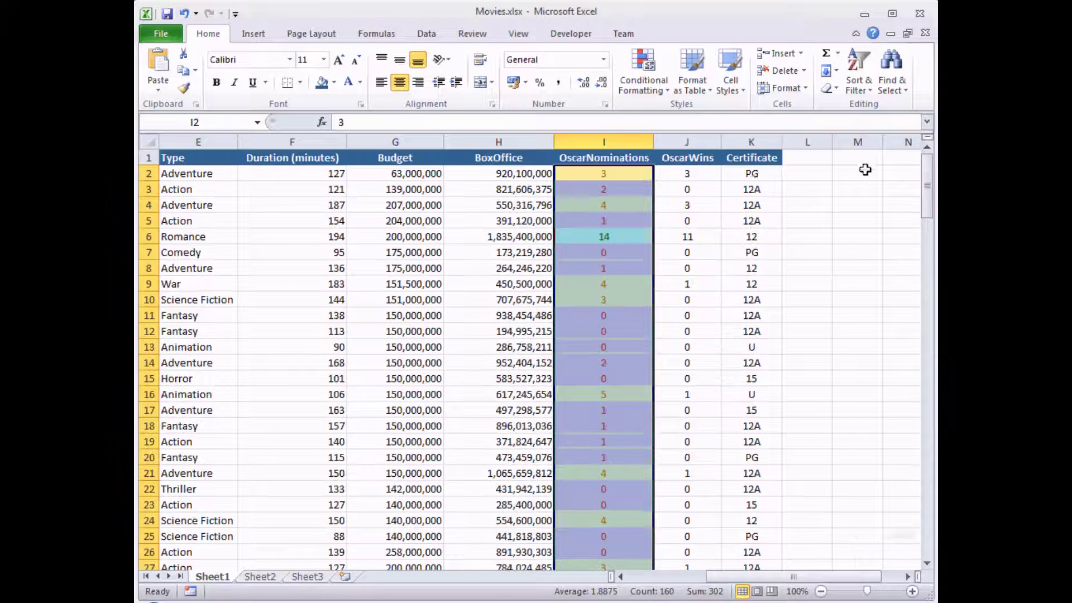
pyautogui.click(680, 174)
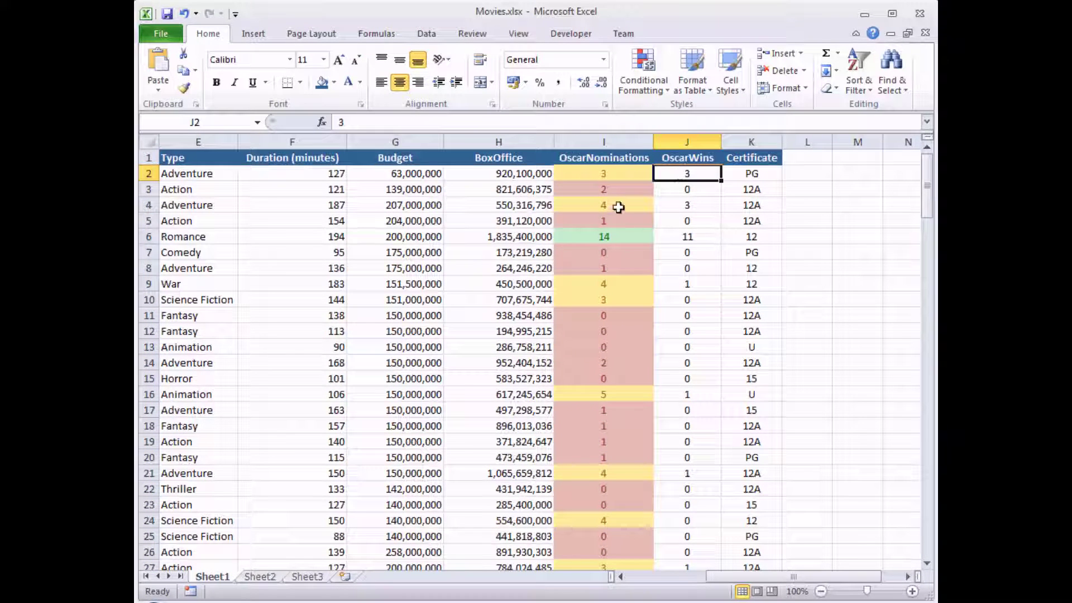
pyautogui.click(623, 189)
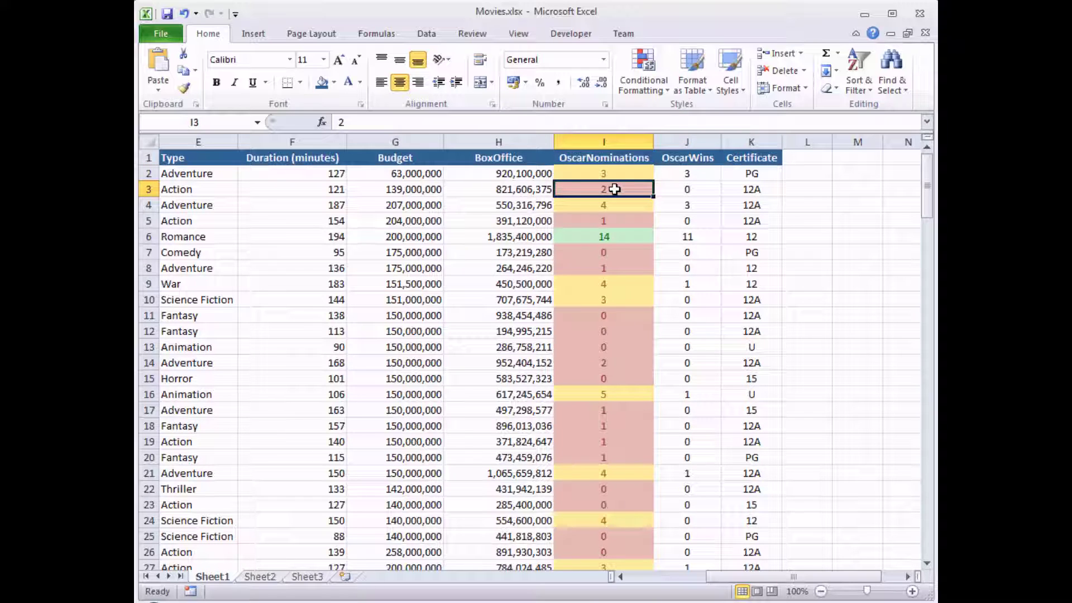
pyautogui.click(619, 175)
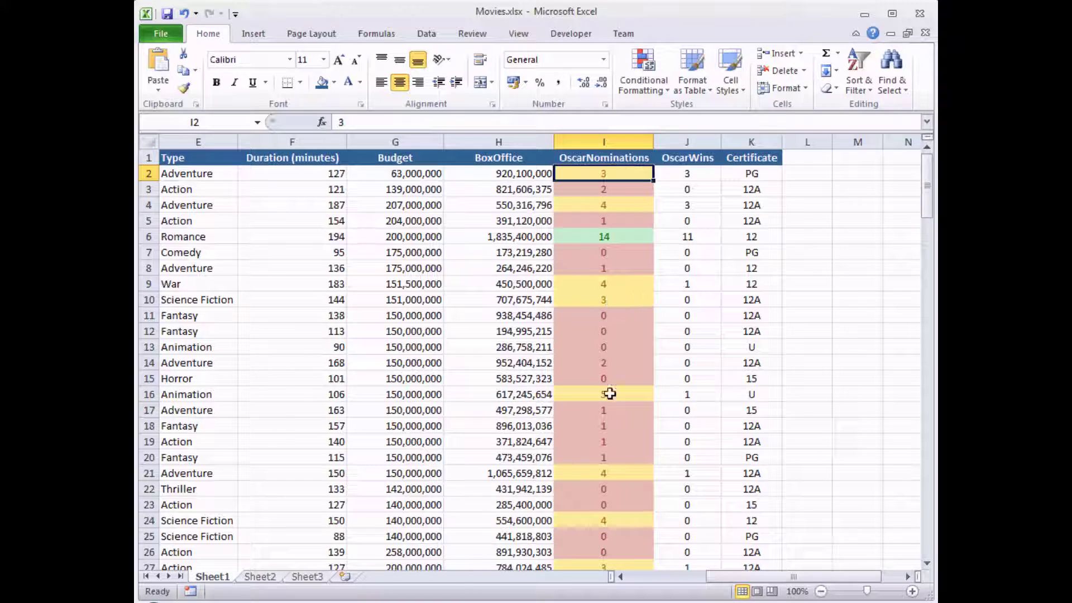
pyautogui.click(621, 299)
pyautogui.click(624, 285)
pyautogui.click(627, 237)
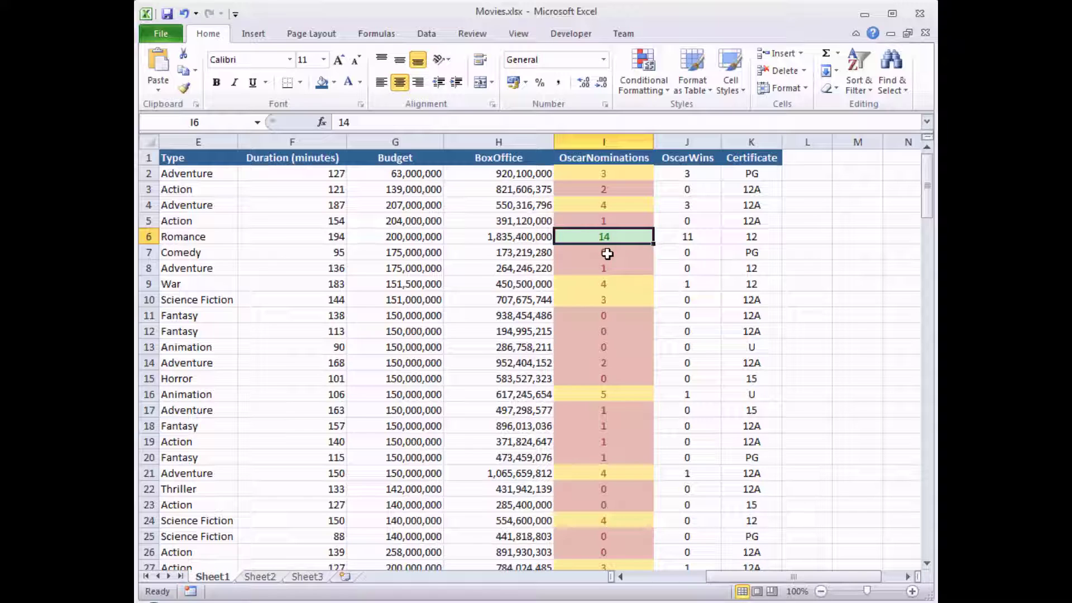
# Step: Enter 5 as the Comedy film's Oscar nomination count in cell I7
pyautogui.click(201, 254)
pyautogui.click(620, 253)
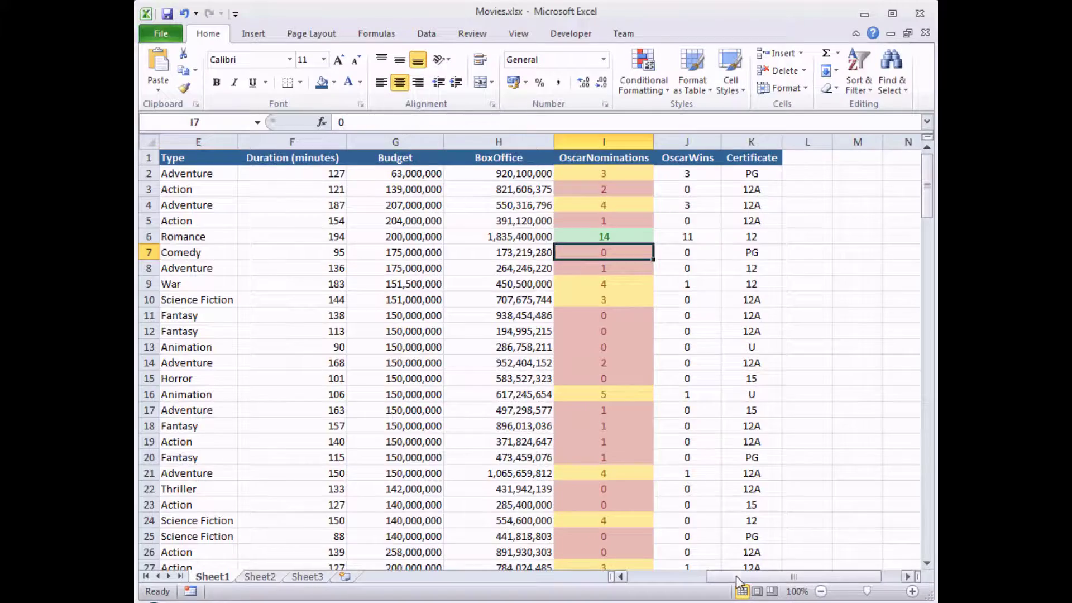
pyautogui.moveTo(737, 577)
pyautogui.mouseDown()
pyautogui.moveTo(649, 577)
pyautogui.moveTo(724, 576)
pyautogui.mouseUp()
pyautogui.write('5')
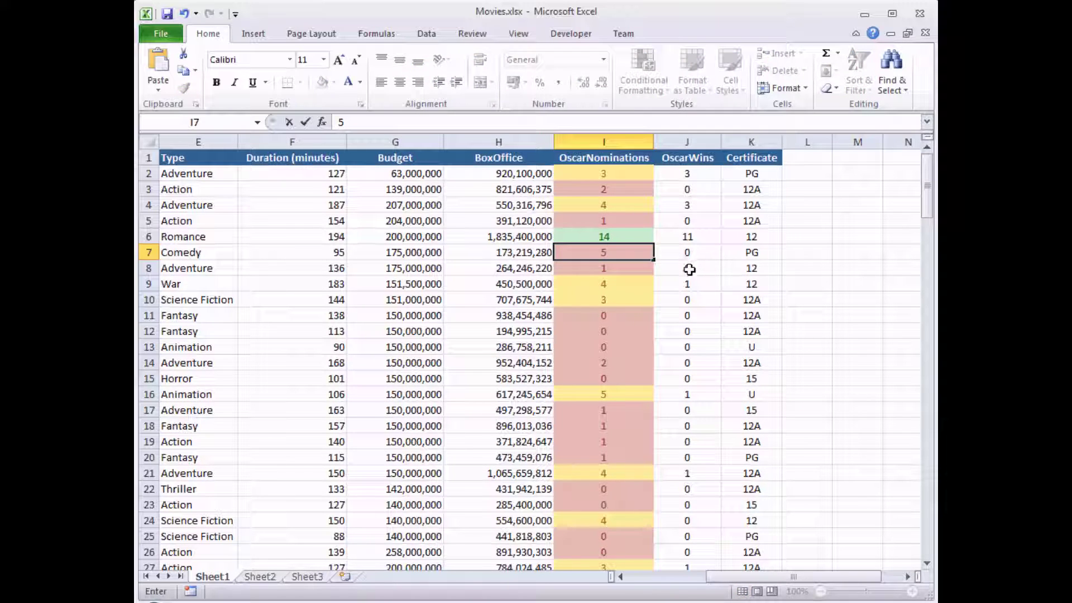
pyautogui.press('Return')
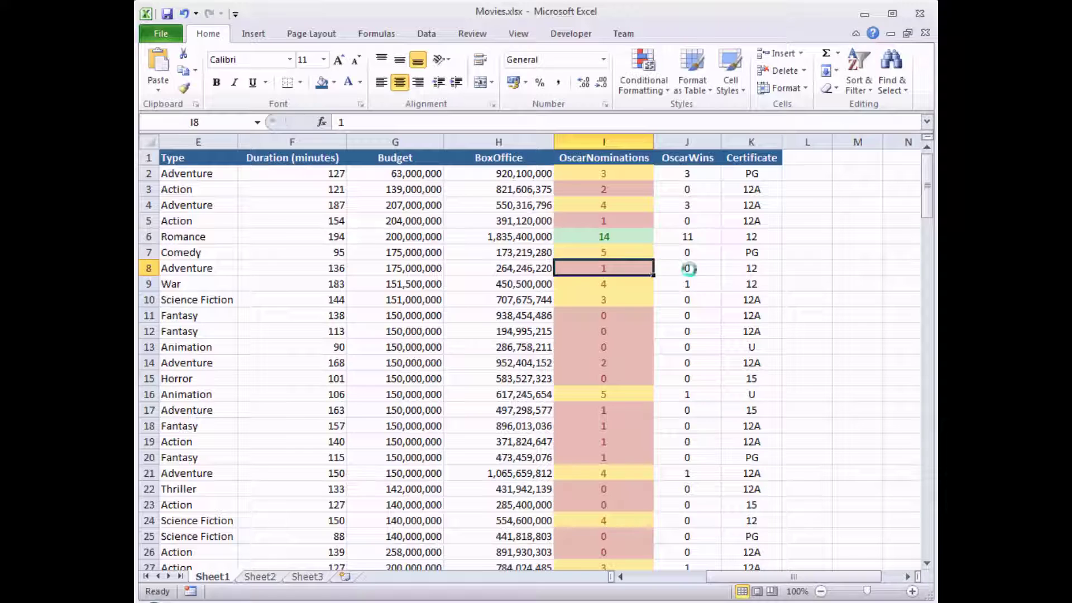
# Step: Change I7's nomination count to 0 so it shades pale red, then select I2
pyautogui.click(620, 253)
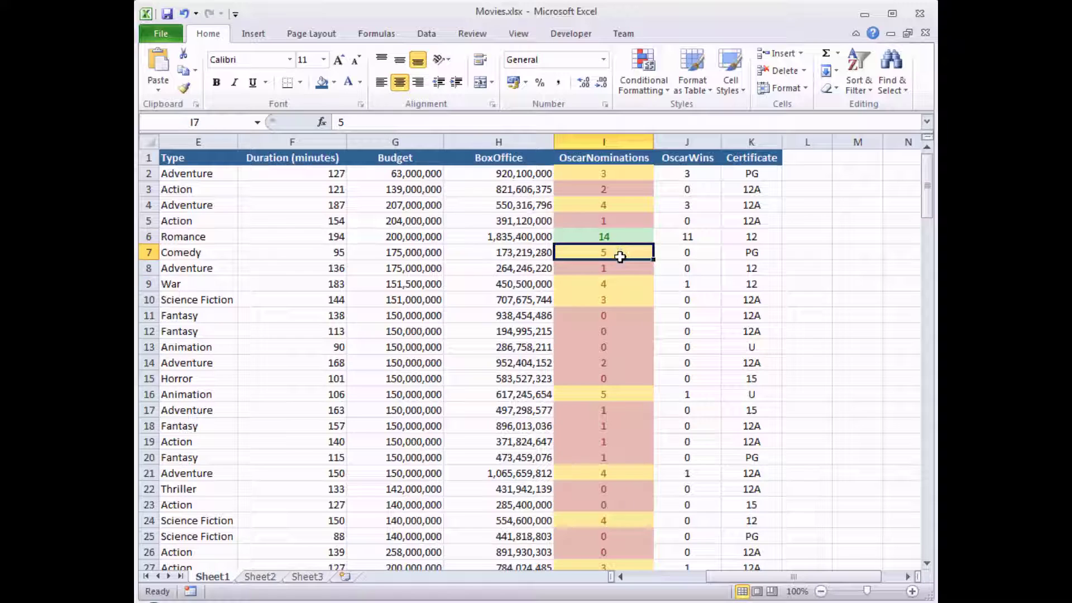
pyautogui.write('0')
pyautogui.press('Return')
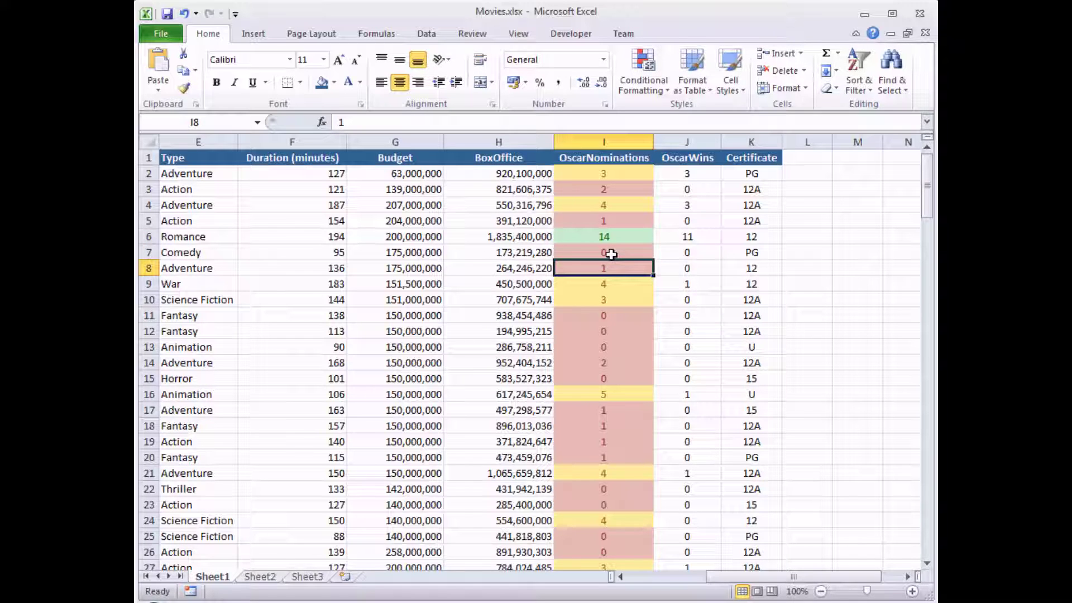
pyautogui.click(625, 173)
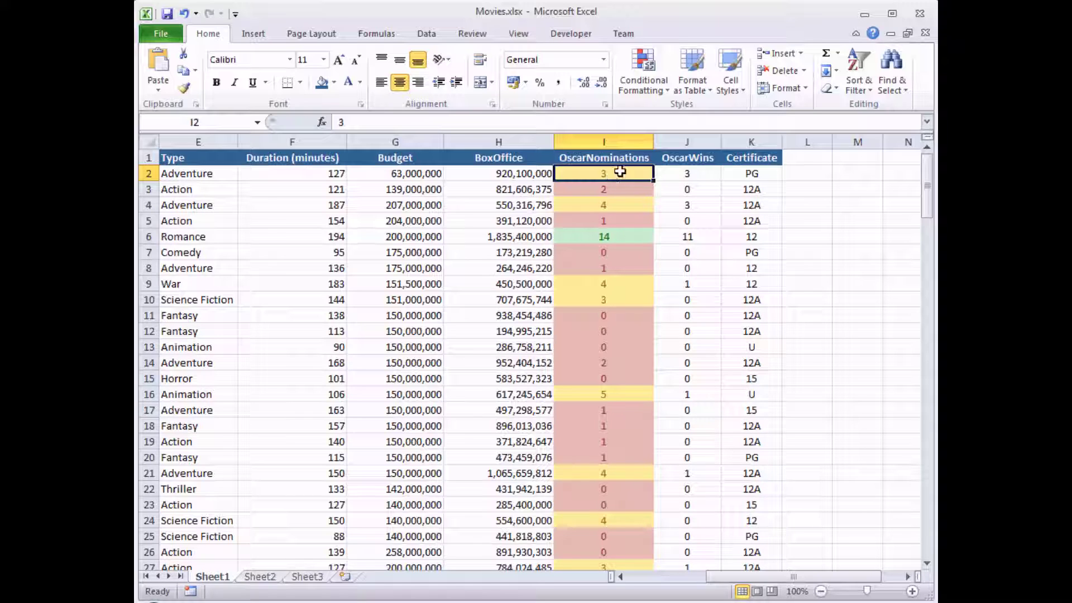
# Step: In Conditional Formatting's Manage Rules, select the Cell Value <= 2 rule and open it for editing
pyautogui.click(659, 86)
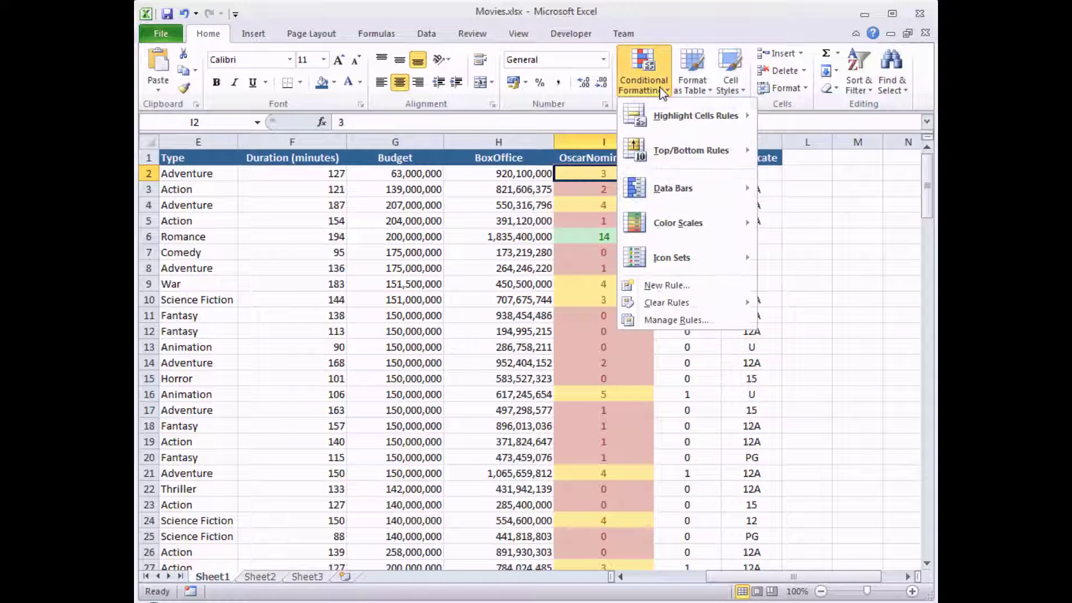
pyautogui.click(668, 324)
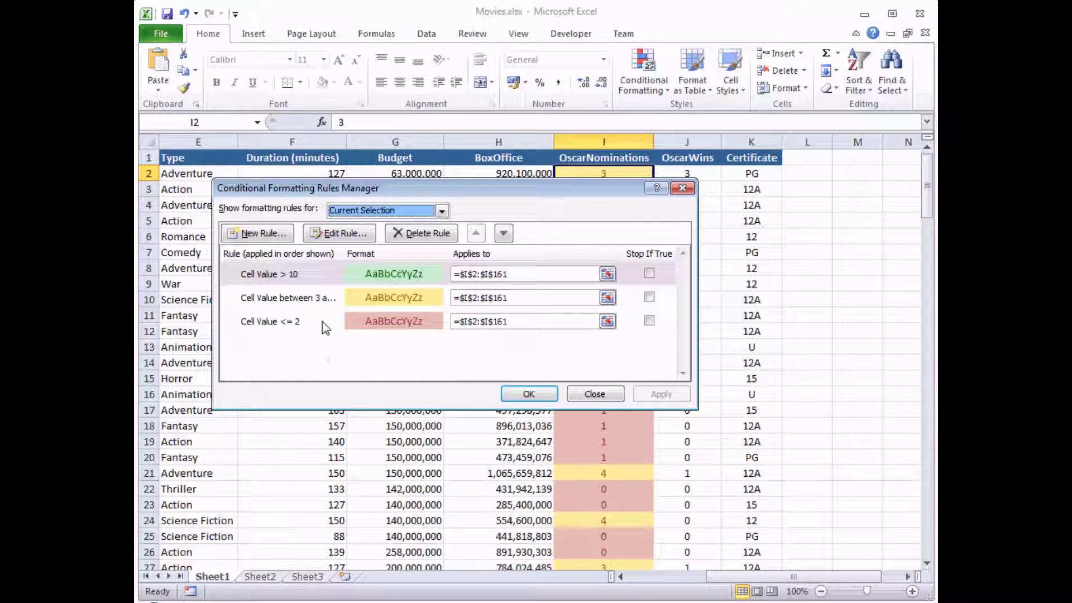
pyautogui.click(324, 297)
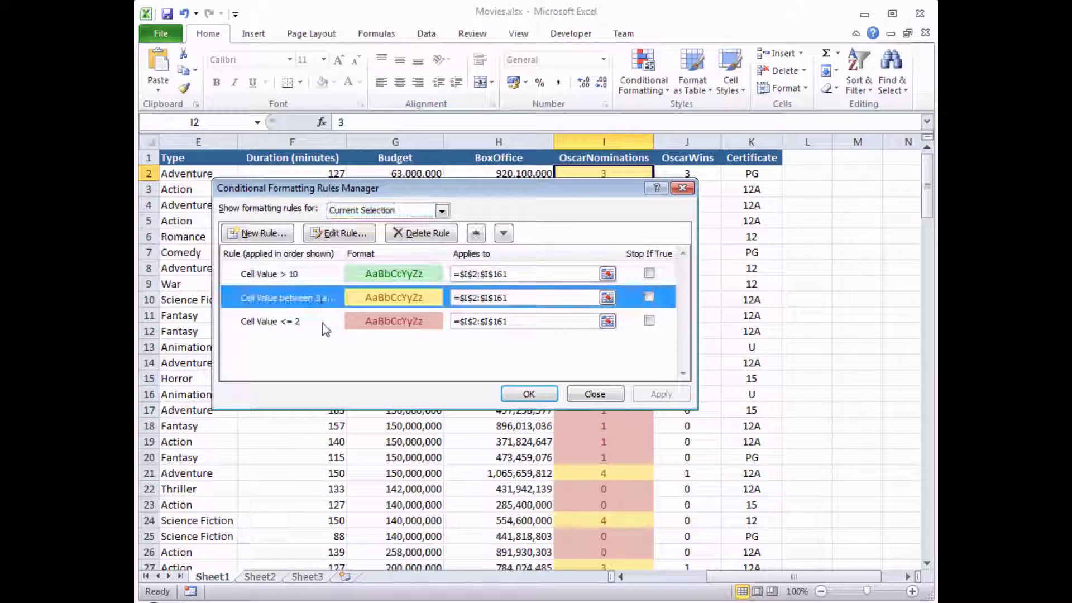
pyautogui.click(323, 323)
pyautogui.click(317, 274)
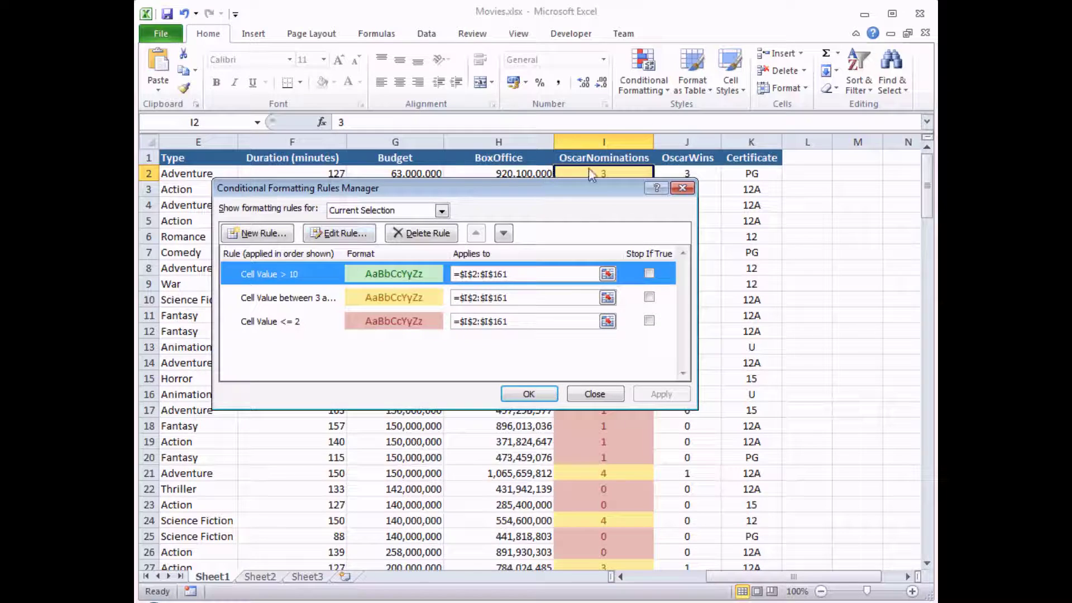
pyautogui.moveTo(585, 191); pyautogui.dragTo(641, 218)
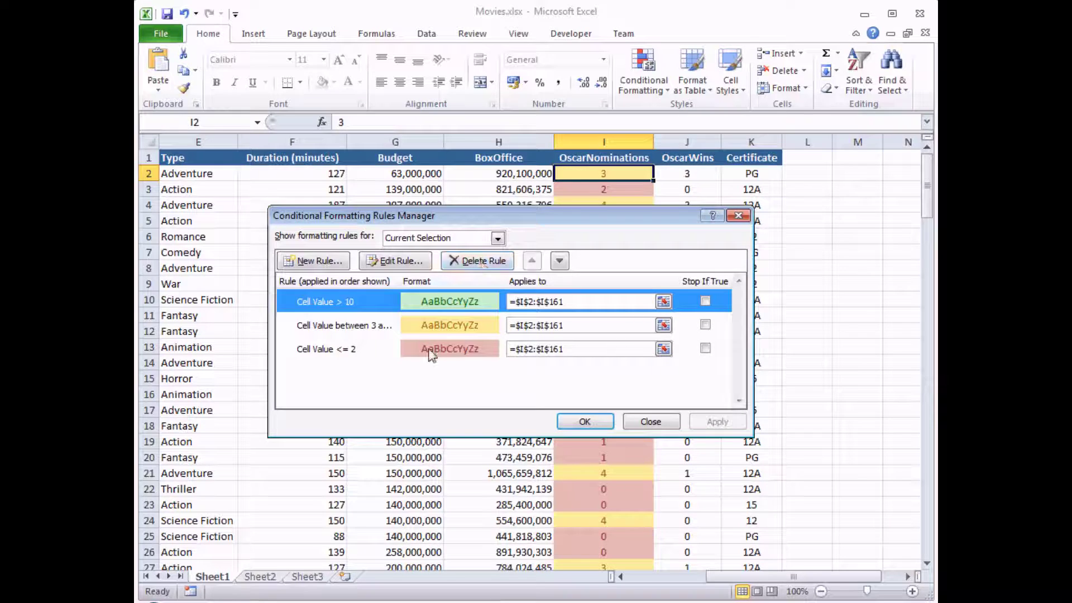
pyautogui.click(385, 349)
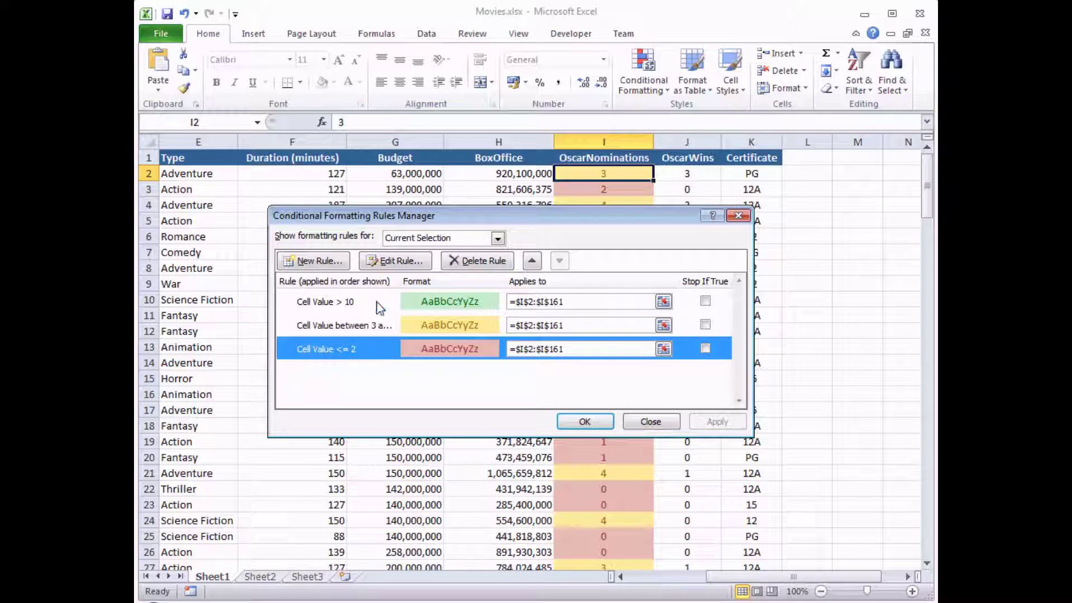
pyautogui.click(389, 266)
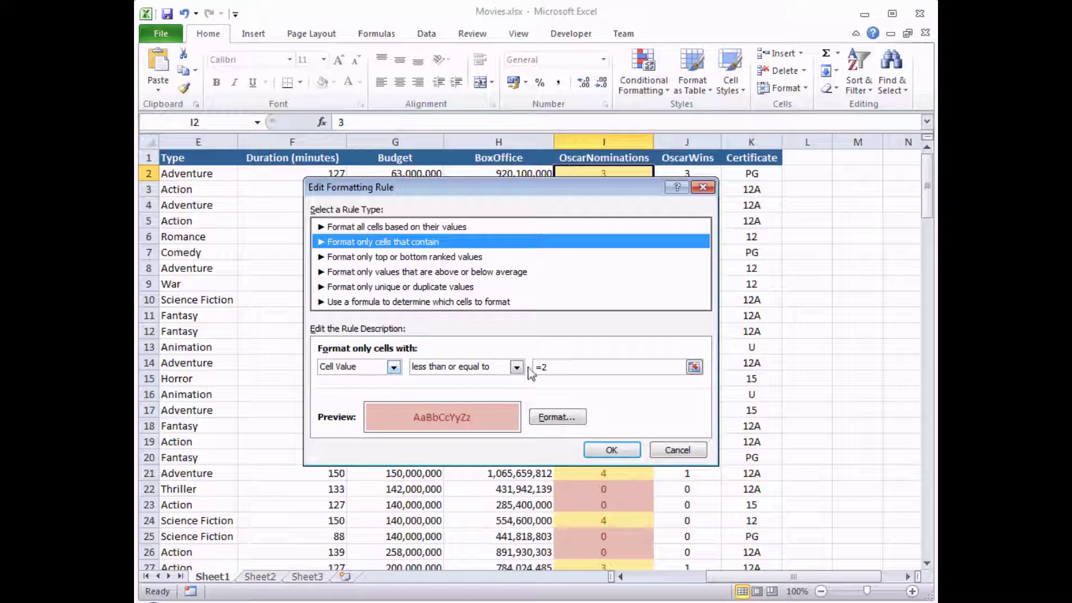
# Step: Change the <= 2 rule's fill to pale lavender and apply it
pyautogui.click(547, 421)
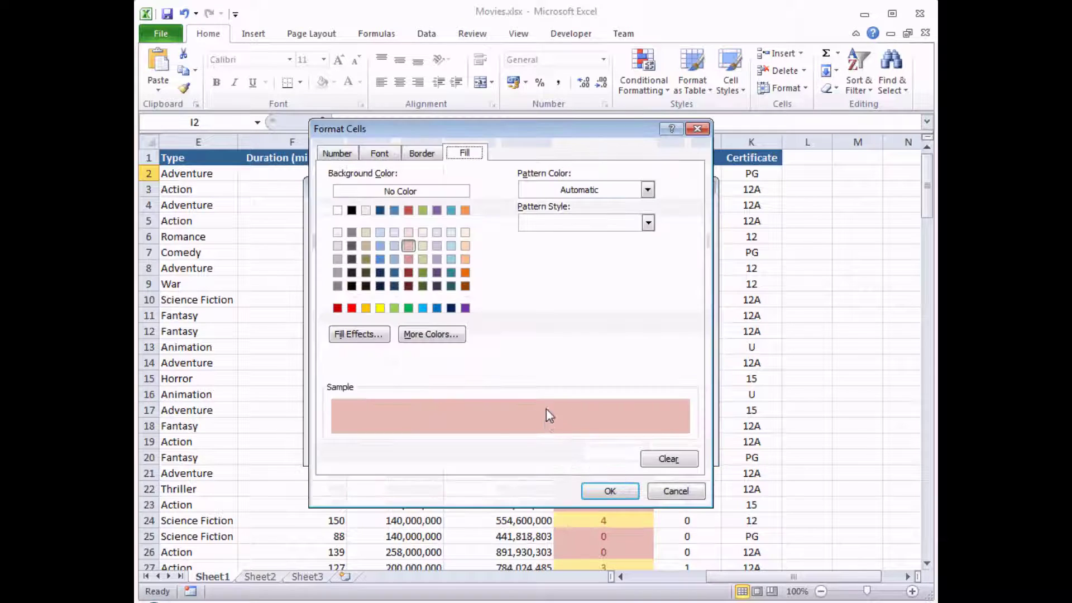
pyautogui.click(436, 246)
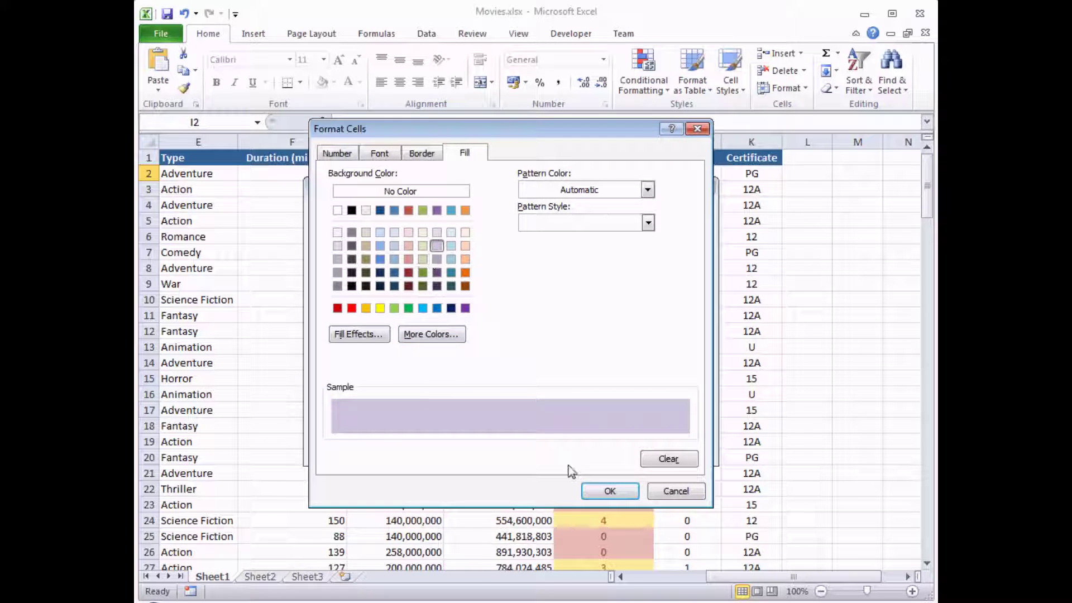
pyautogui.click(610, 493)
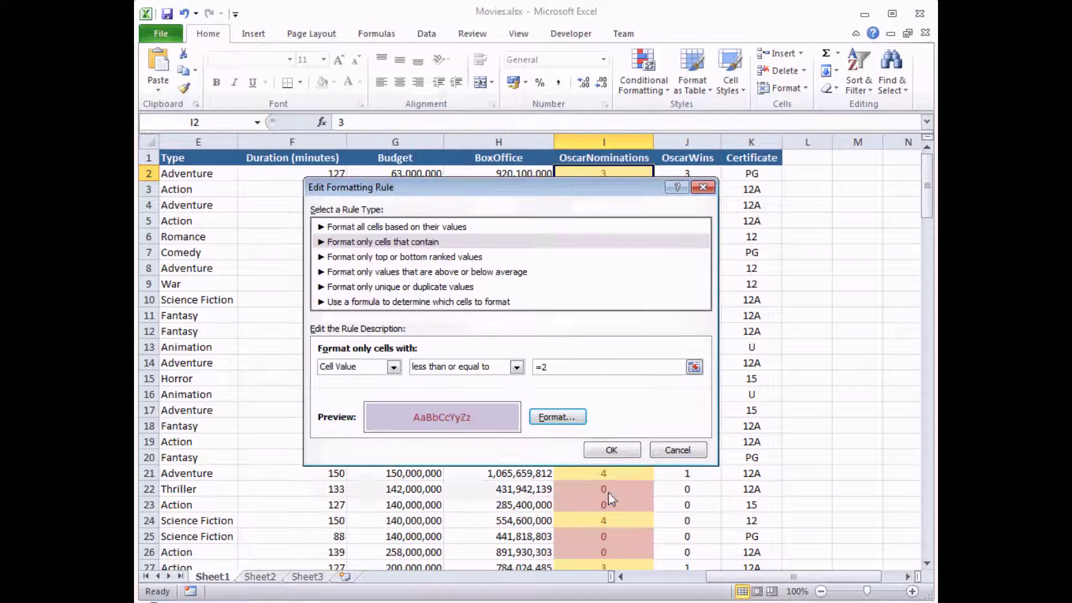
pyautogui.click(607, 455)
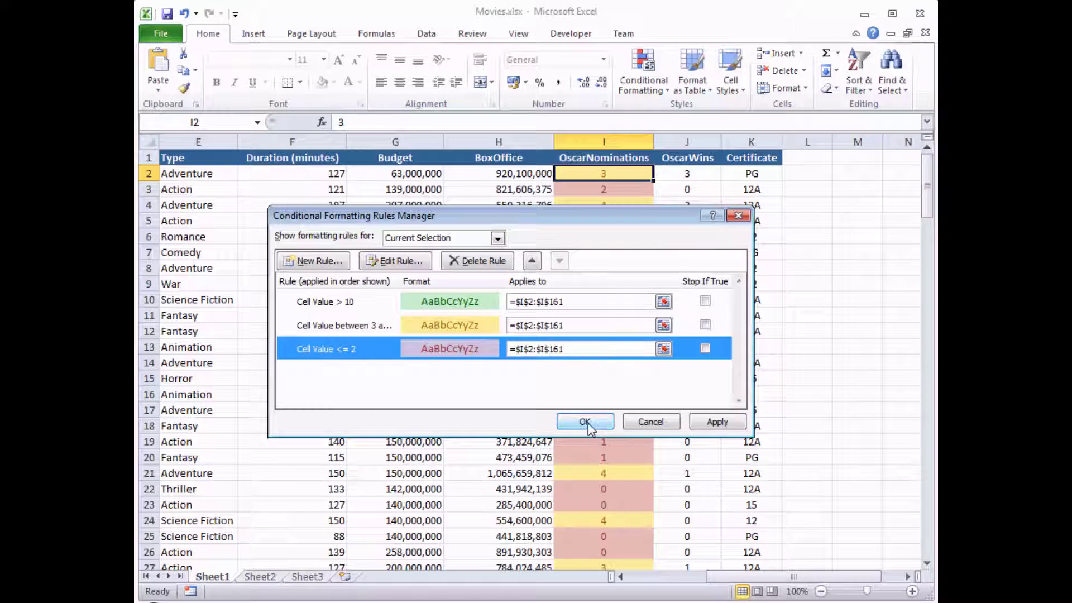
pyautogui.click(585, 423)
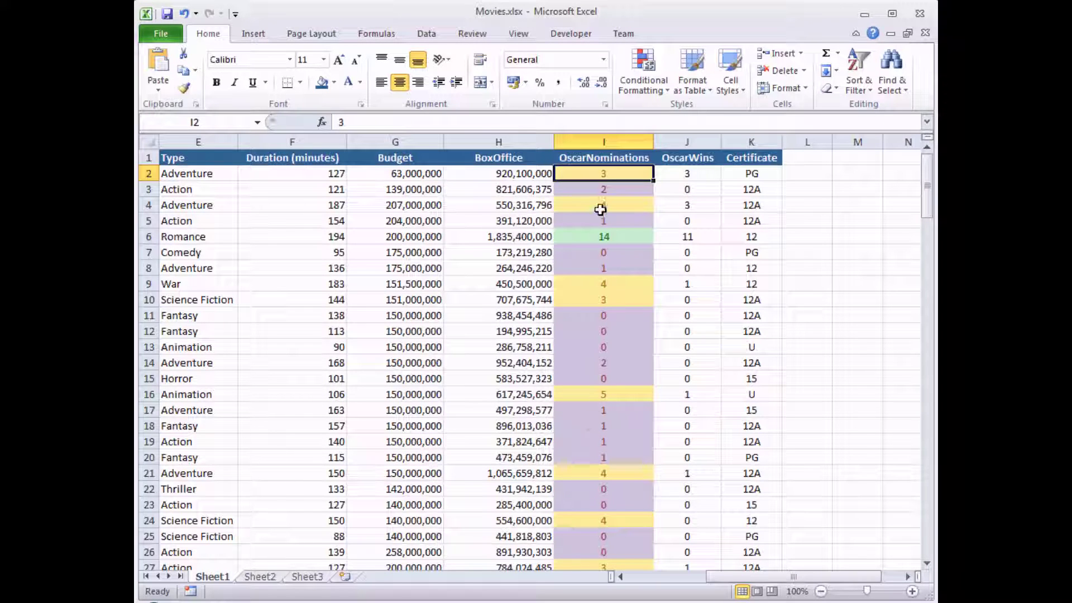
pyautogui.click(629, 189)
pyautogui.write('1')
pyautogui.click(627, 221)
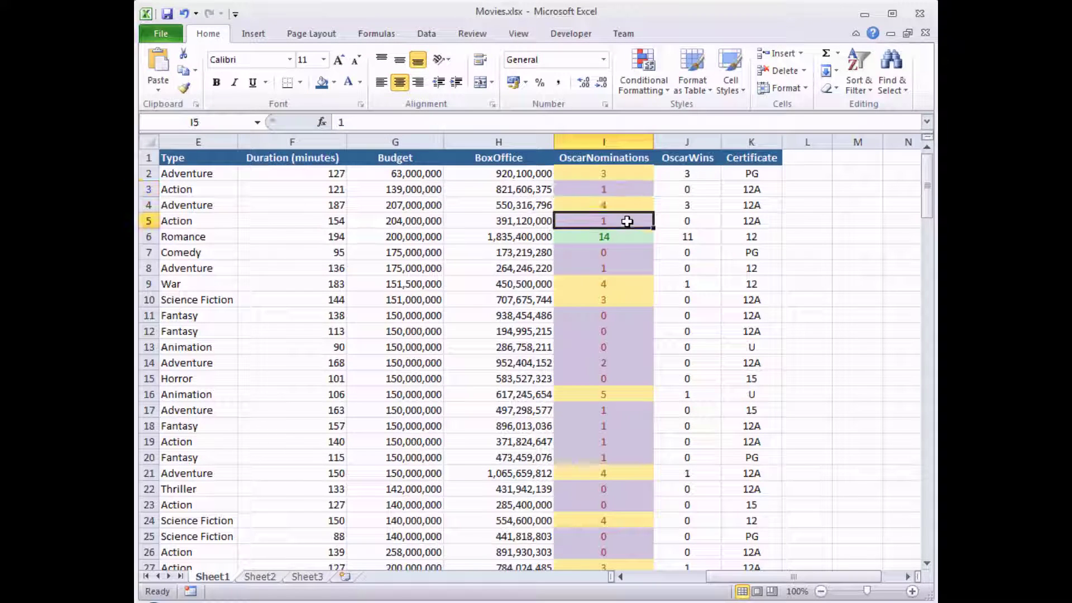
pyautogui.hotkey('ctrl', 'z')
pyautogui.click(618, 173)
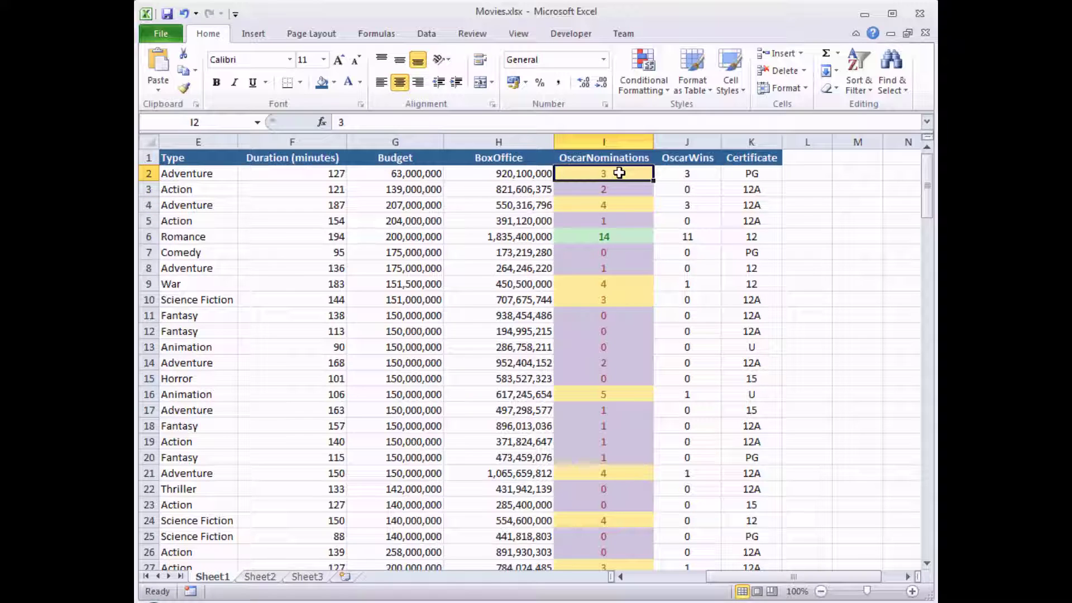
pyautogui.click(660, 92)
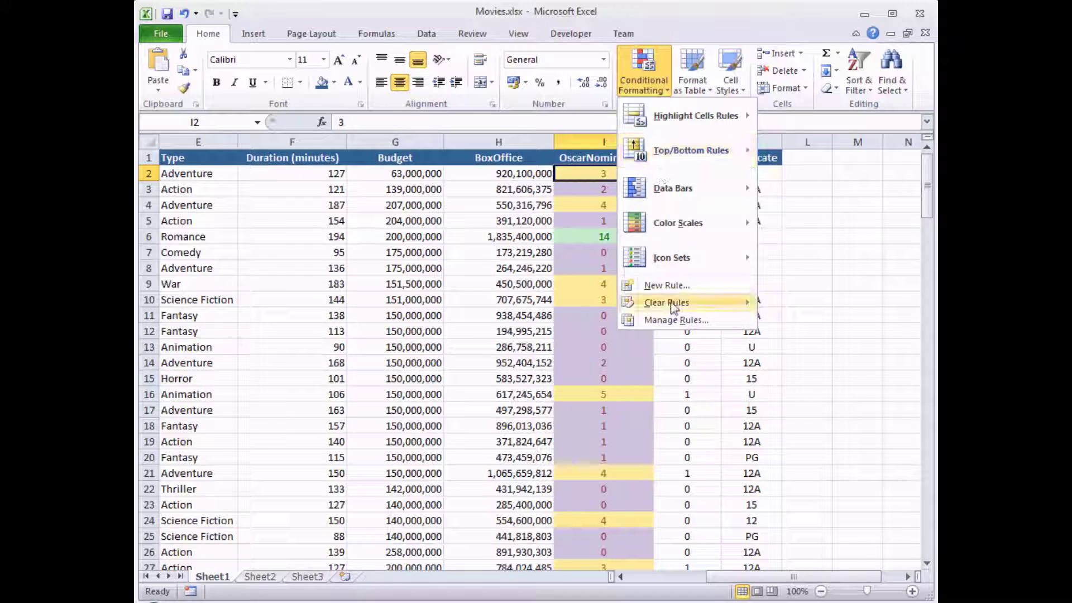
pyautogui.moveTo(674, 309)
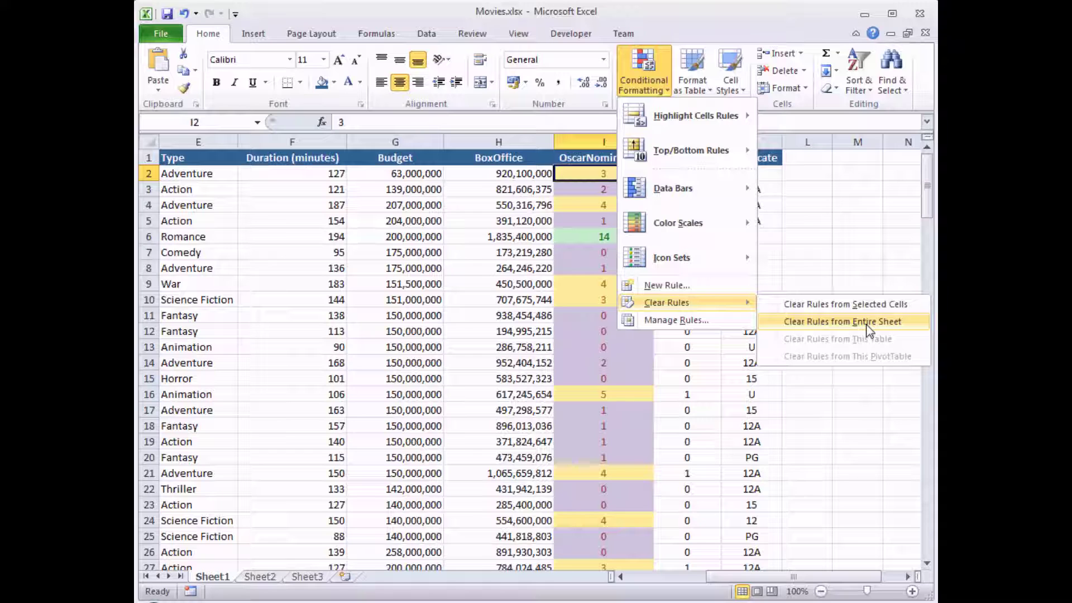
pyautogui.click(594, 170)
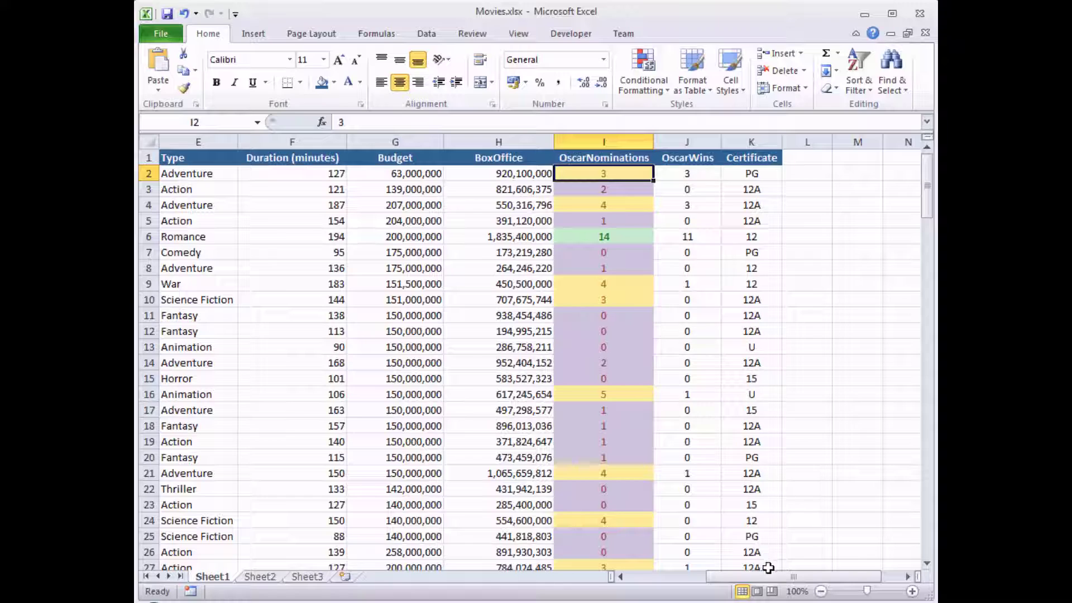
# Step: Scroll left to bring the Title column back into view
pyautogui.moveTo(769, 578); pyautogui.dragTo(672, 579)
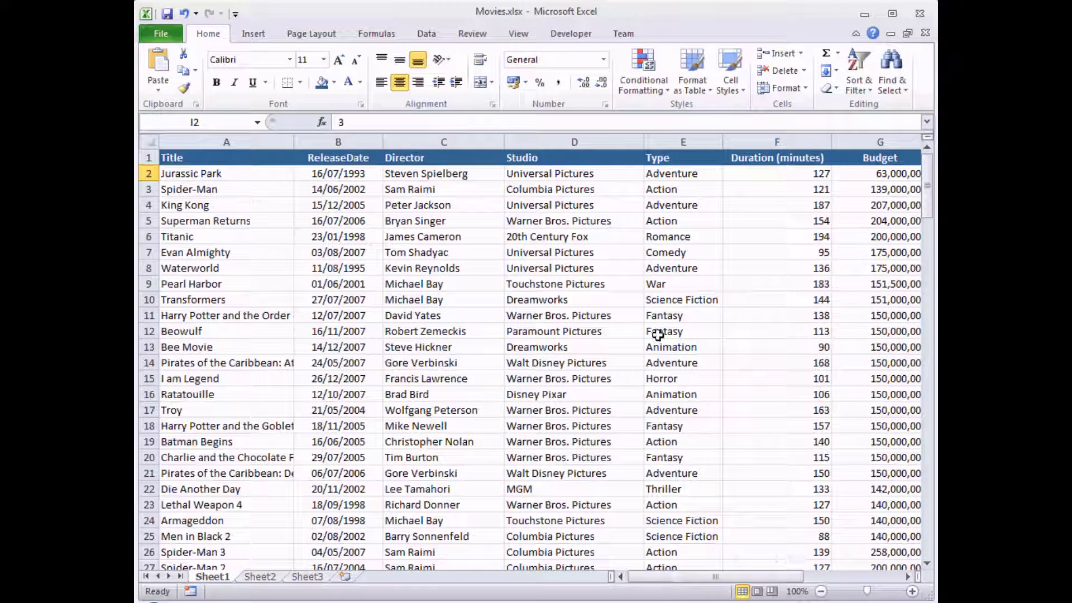